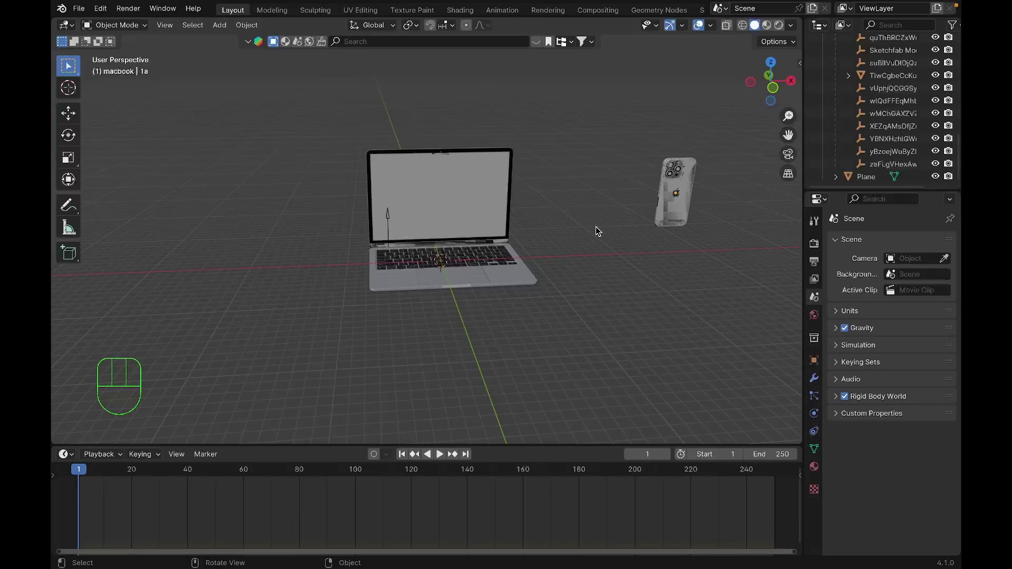
pyautogui.click(688, 200)
pyautogui.moveTo(322, 178); pyautogui.dragTo(551, 312)
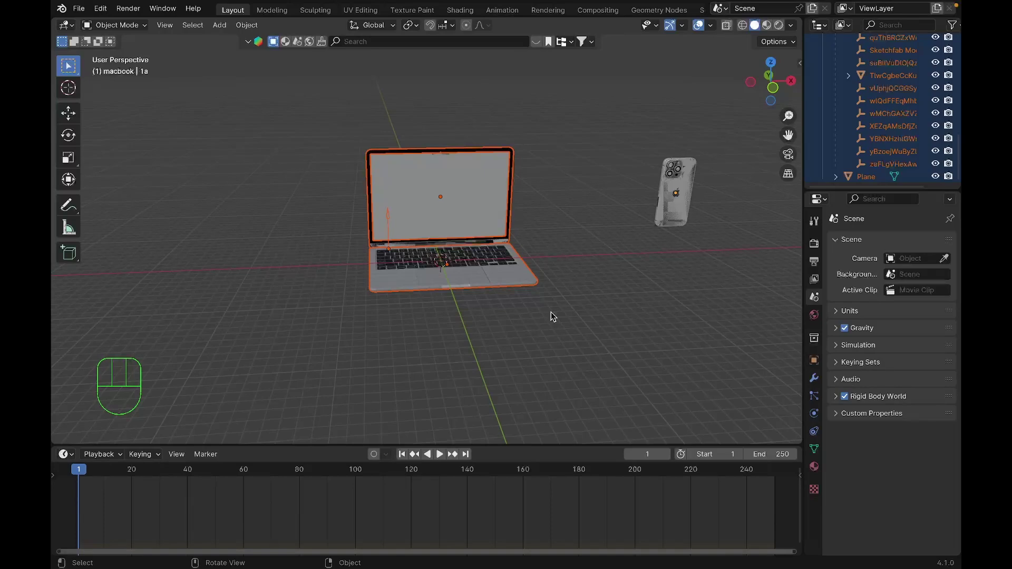
pyautogui.click(554, 312)
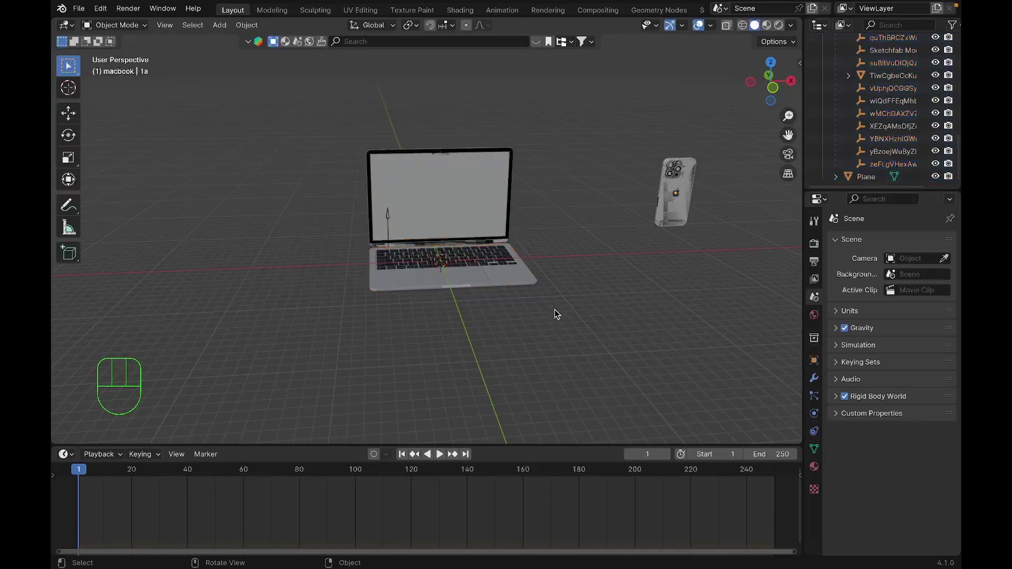
# Step: Hide the iPhone model
pyautogui.moveTo(554, 312); pyautogui.dragTo(557, 311, button='middle')
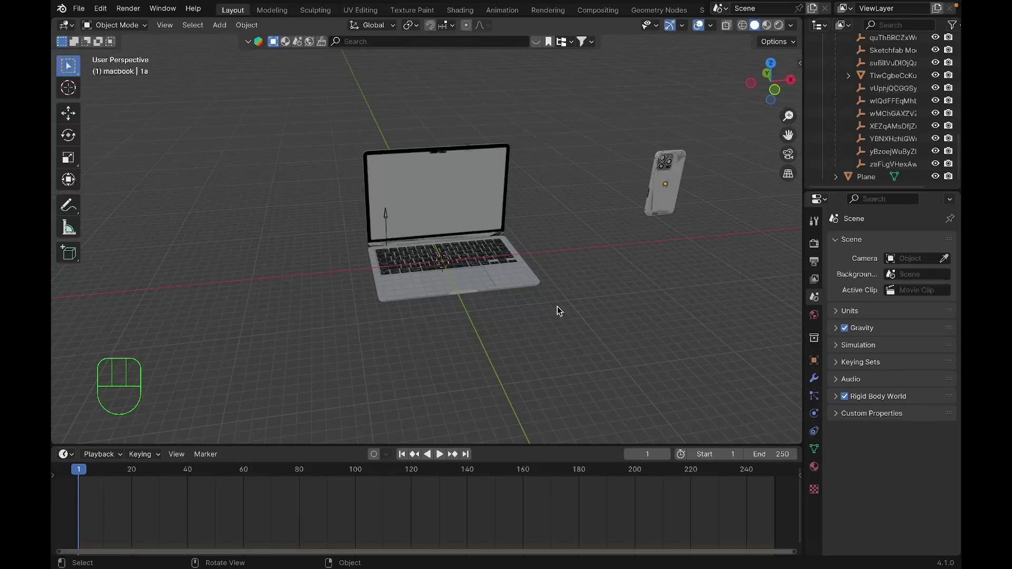
pyautogui.moveTo(557, 311); pyautogui.dragTo(558, 311, button='middle')
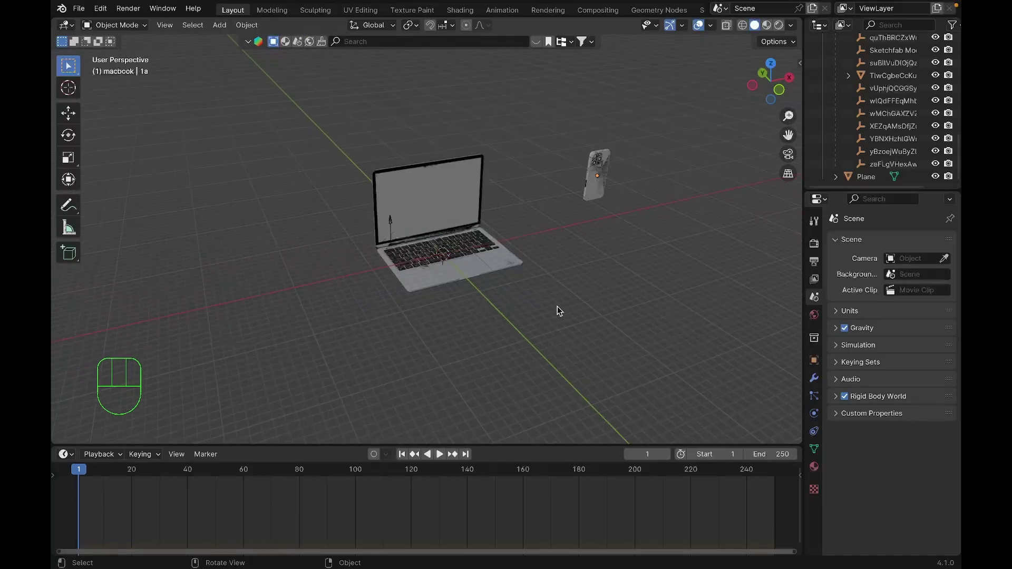
pyautogui.click(590, 195)
pyautogui.press('h')
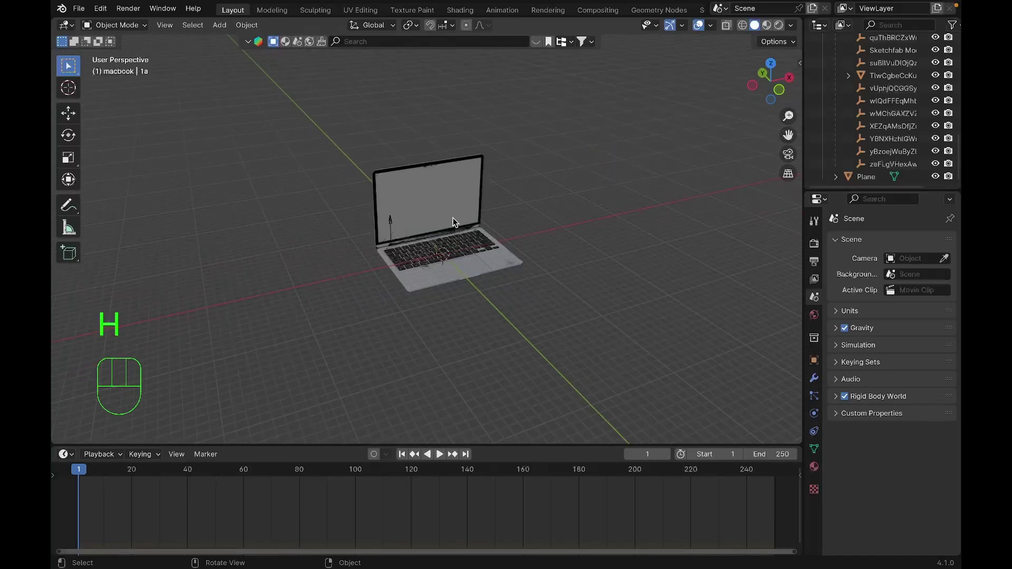
# Step: Duplicate the laptop's screen plane in place and hide every object except the duplicate
pyautogui.click(439, 220)
pyautogui.scroll(2, 437, 214)
pyautogui.scroll(3, 442, 181)
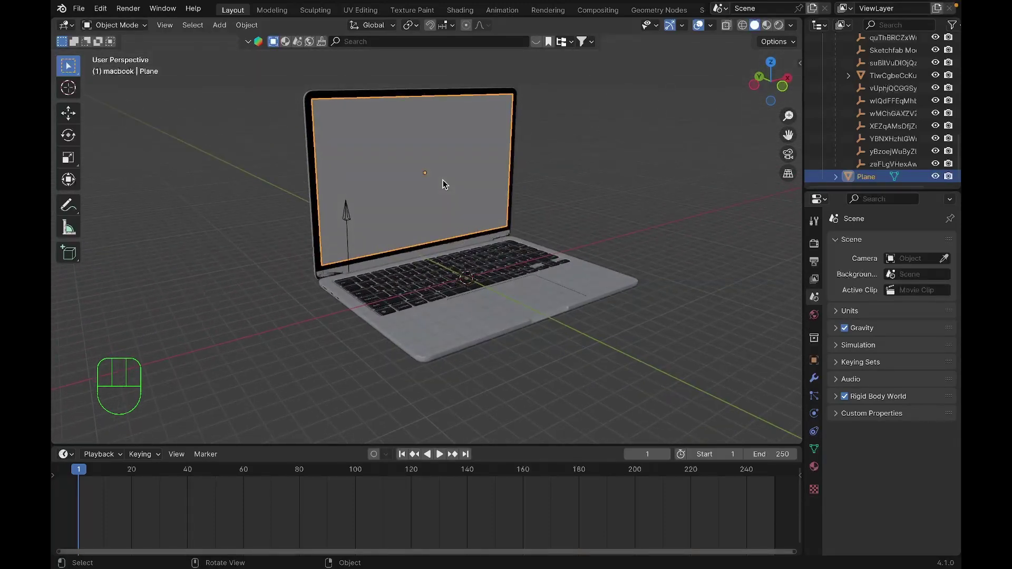
pyautogui.moveTo(442, 184); pyautogui.dragTo(442, 183, button='middle')
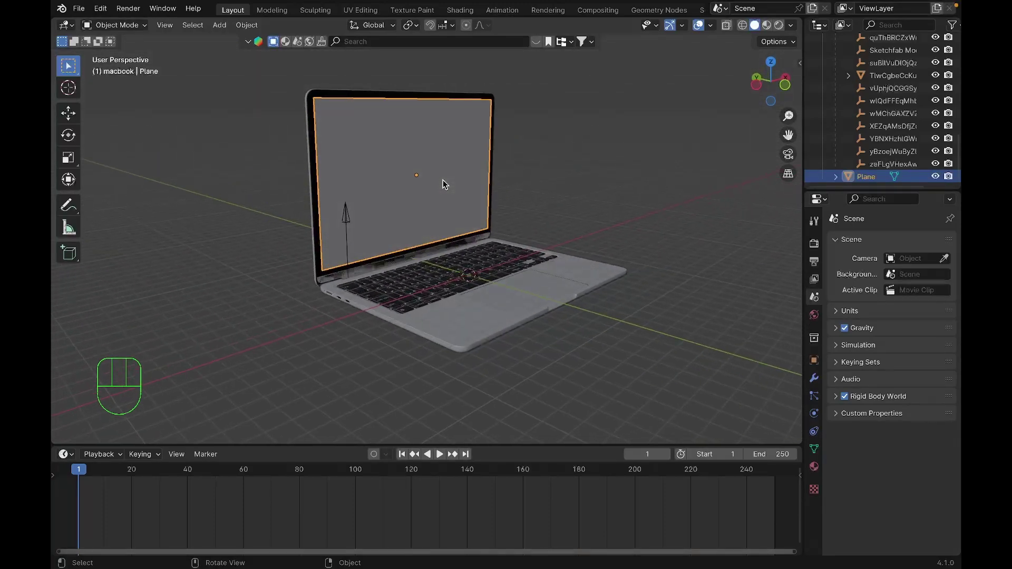
pyautogui.hotkey('shift', 'd')
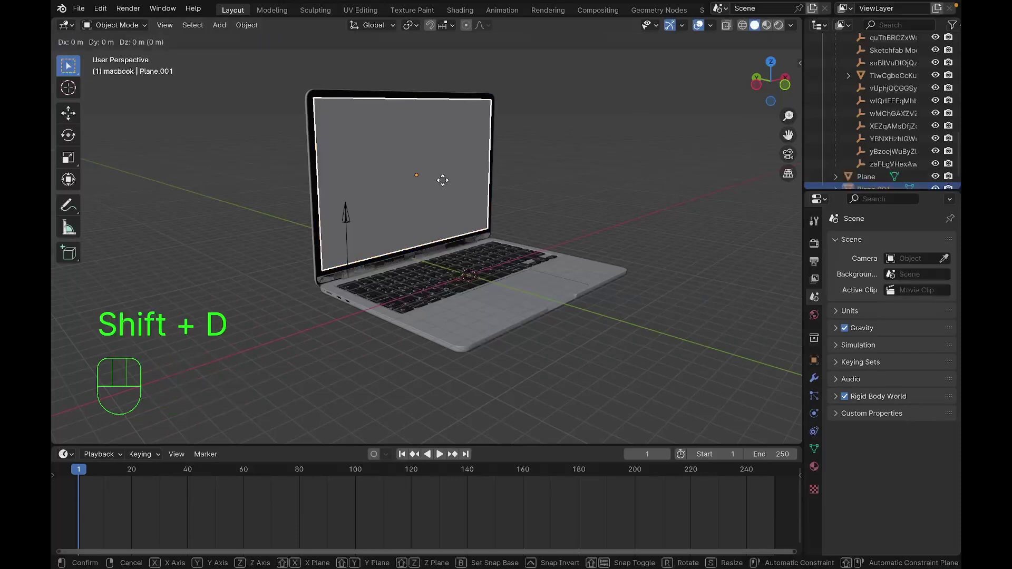
pyautogui.rightClick(442, 181)
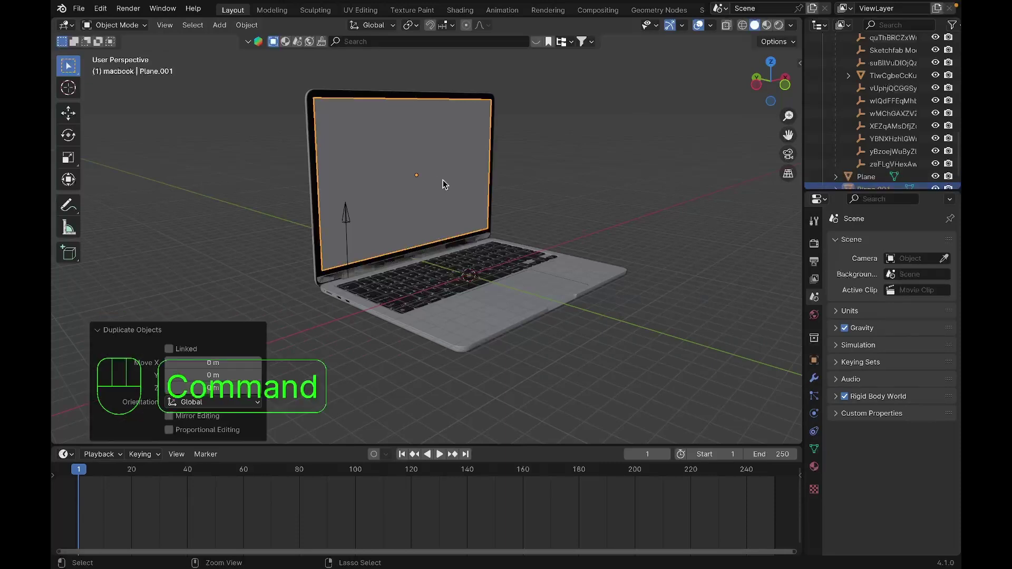
pyautogui.press('super+i')
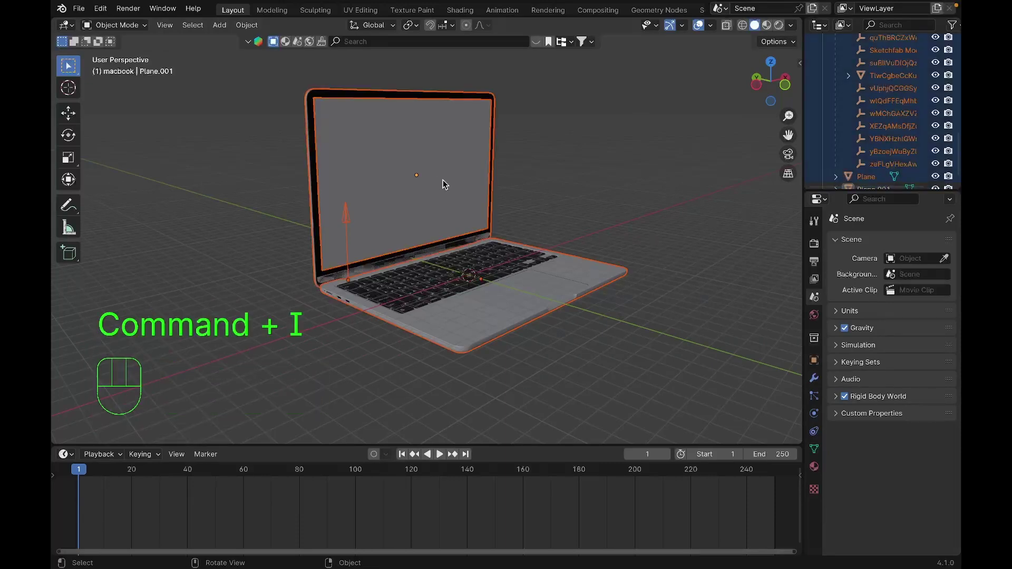
pyautogui.press('h')
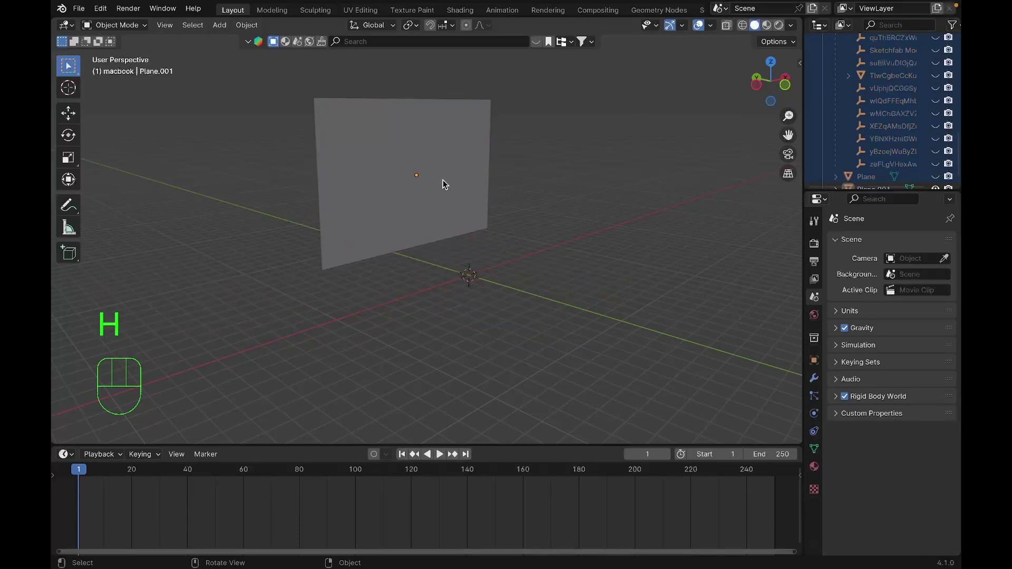
# Step: Subdivide the duplicated screen plane with 30 cuts and return to Object Mode
pyautogui.click(443, 180)
pyautogui.moveTo(418, 154)
pyautogui.mouseDown(button='middle')
pyautogui.moveTo(388, 170)
pyautogui.moveTo(417, 154)
pyautogui.mouseUp(button='middle')
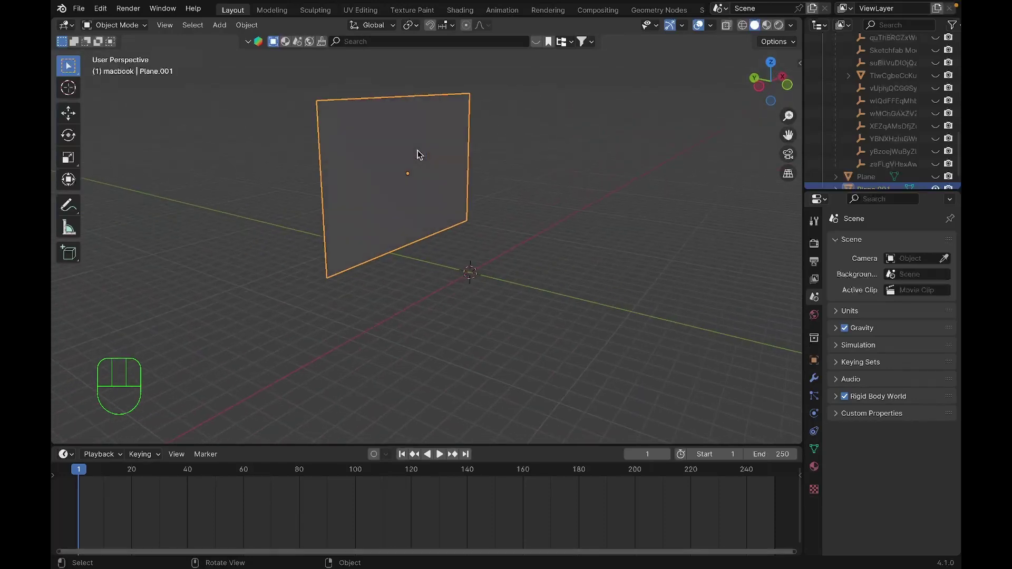
pyautogui.press('Tab')
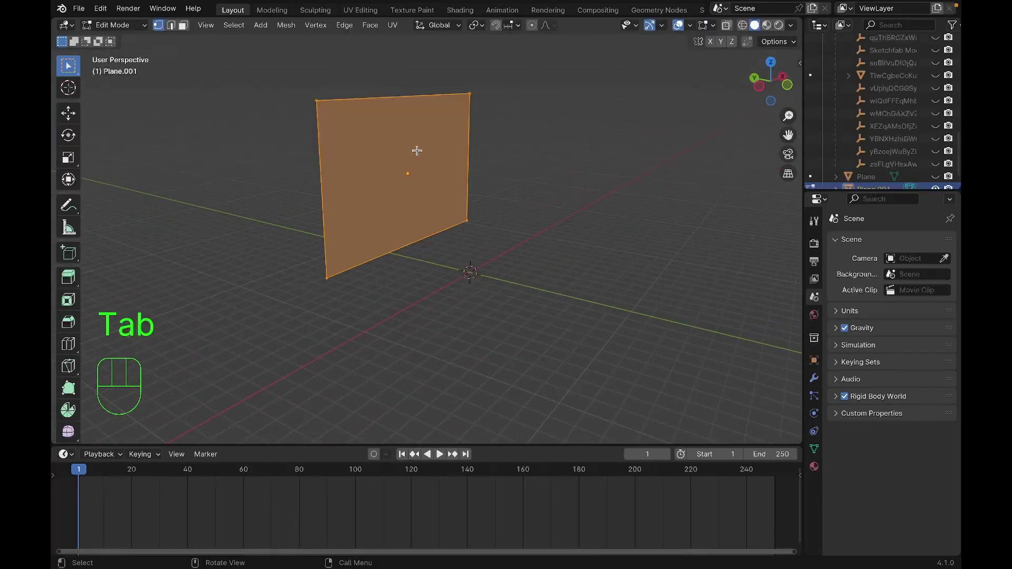
pyautogui.rightClick(417, 151)
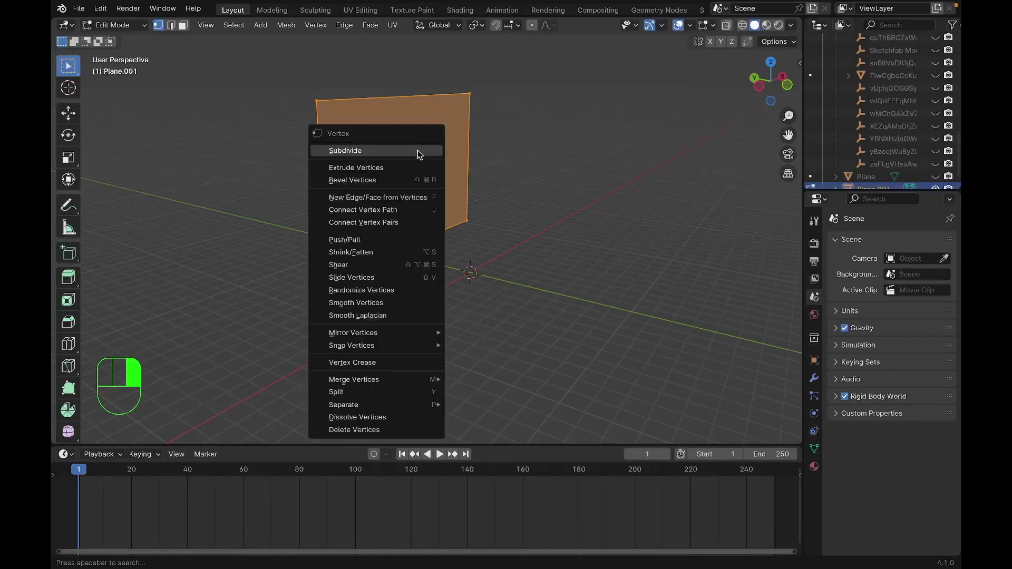
pyautogui.click(418, 152)
pyautogui.click(219, 347)
pyautogui.write('309')
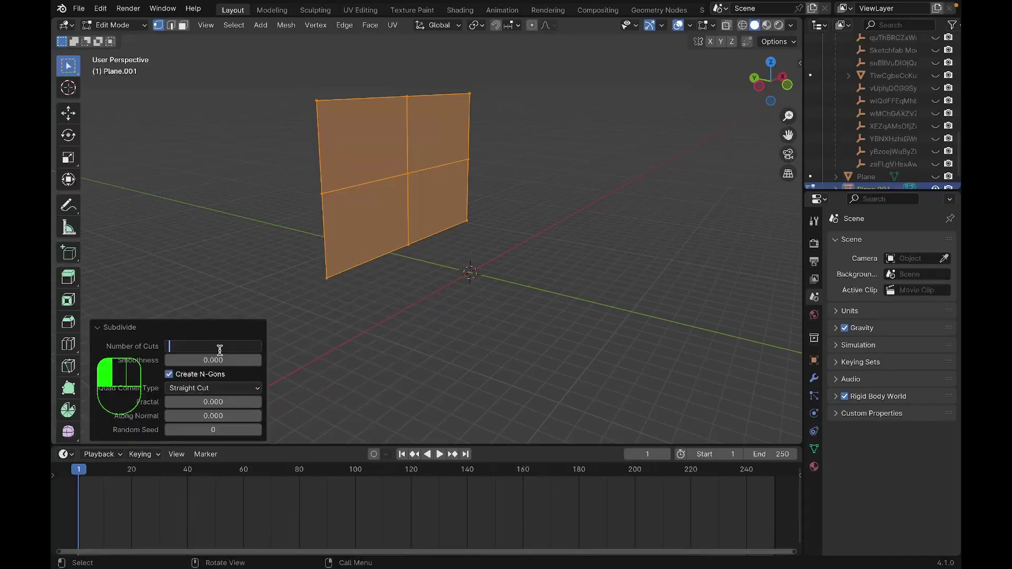
pyautogui.press('BackSpace')
pyautogui.press('Return')
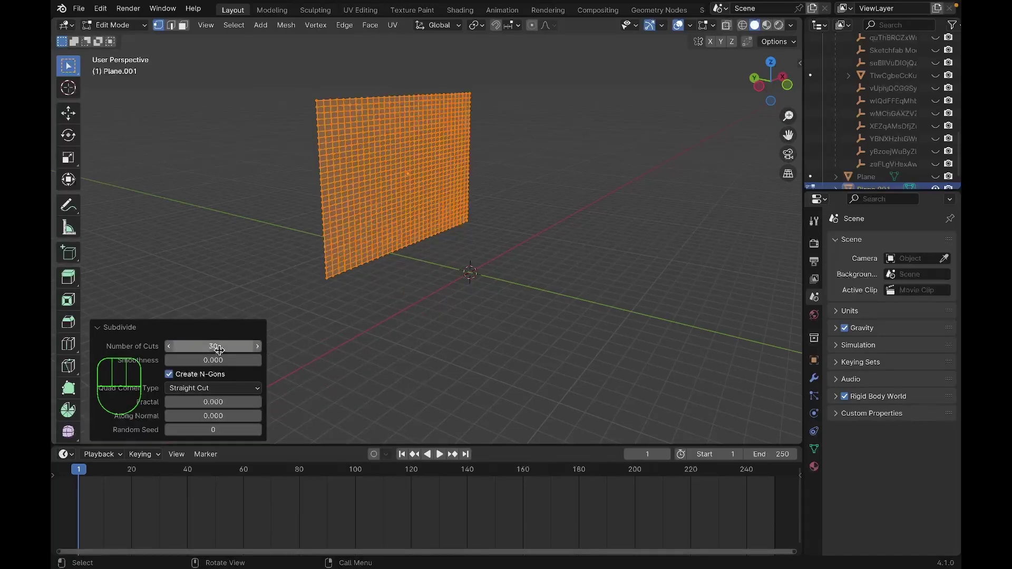
pyautogui.click(411, 342)
pyautogui.moveTo(411, 341); pyautogui.dragTo(412, 338, button='middle')
pyautogui.press('Tab')
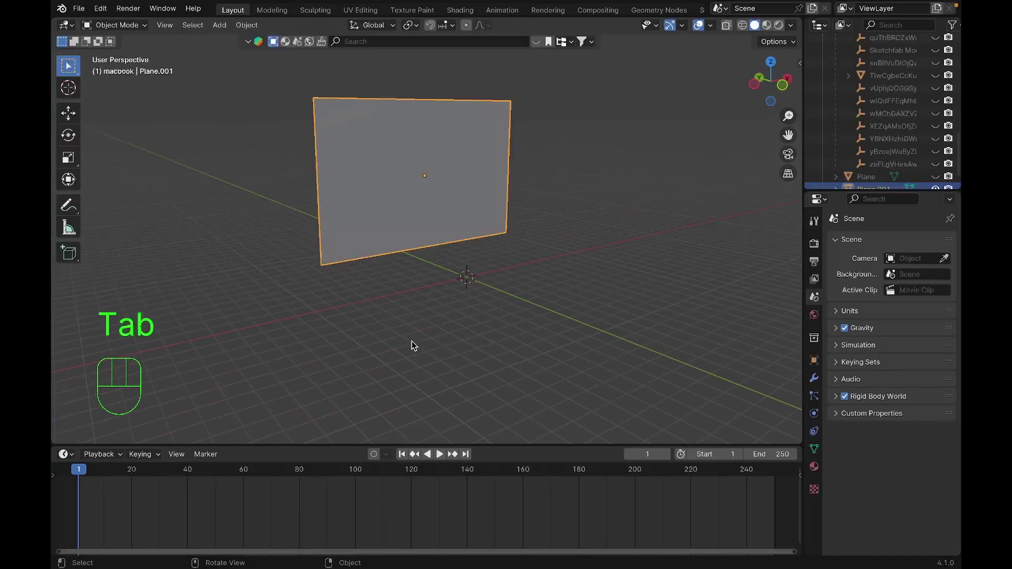
# Step: Run Cell Fracture on the subdivided plane, keeping Own Particles as the point source and a source limit of 100
pyautogui.press('F3')
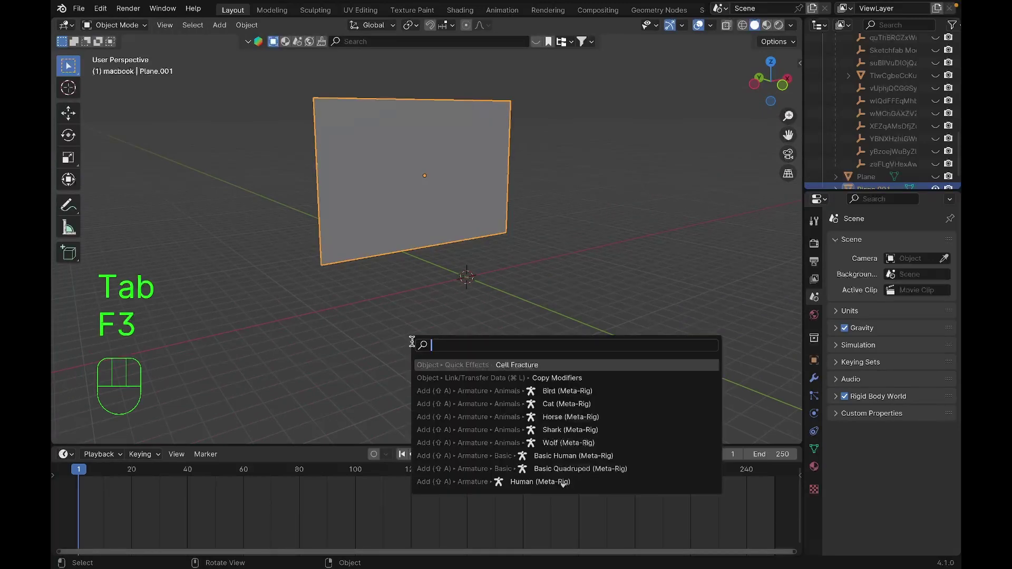
pyautogui.click(528, 363)
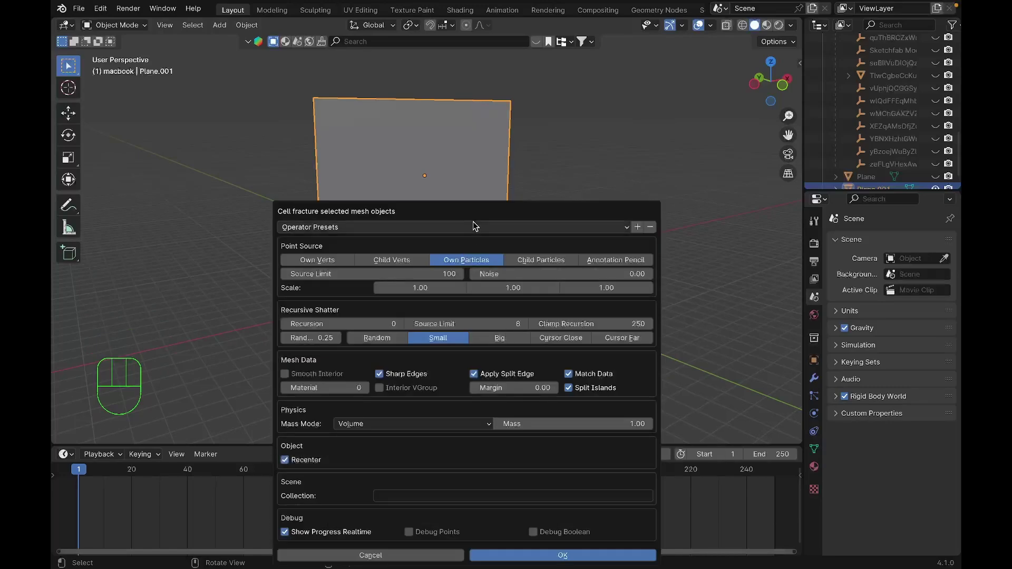
pyautogui.moveTo(476, 217); pyautogui.dragTo(436, 113)
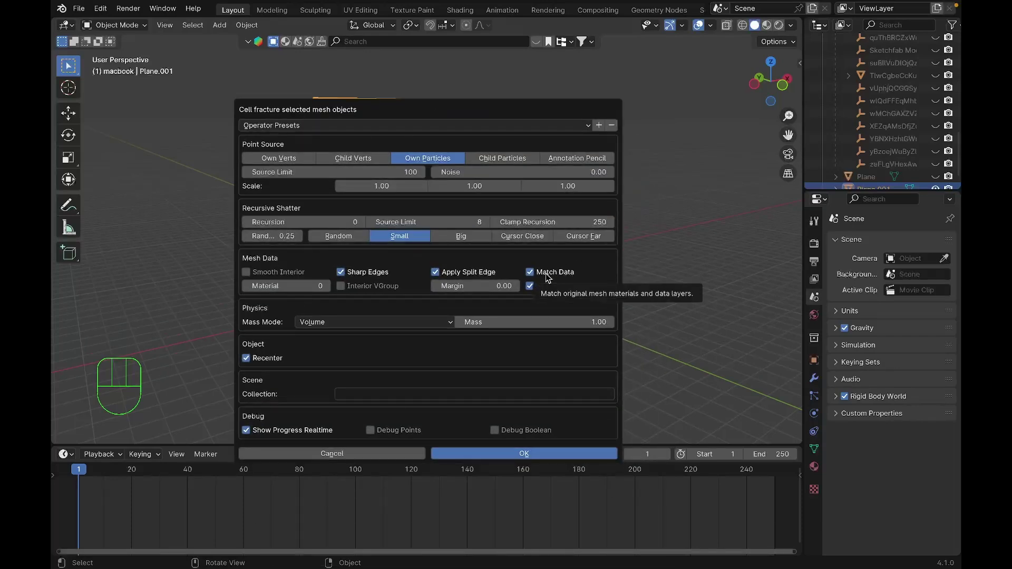
pyautogui.click(510, 452)
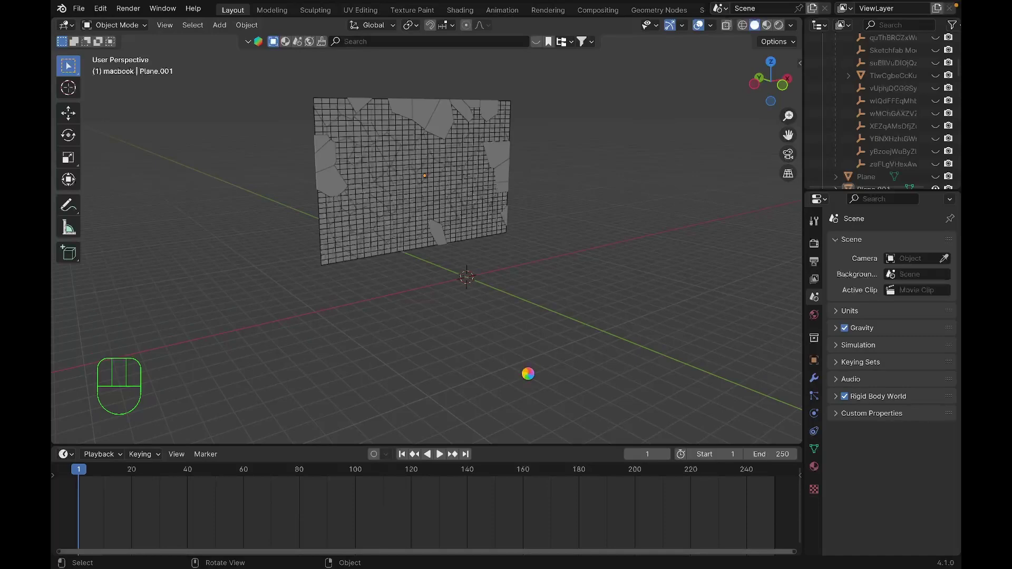
# Step: Move the unfractured duplicate plane away from the fractured pieces and delete it
pyautogui.hscroll(10, 529, 375)
pyautogui.click(408, 255)
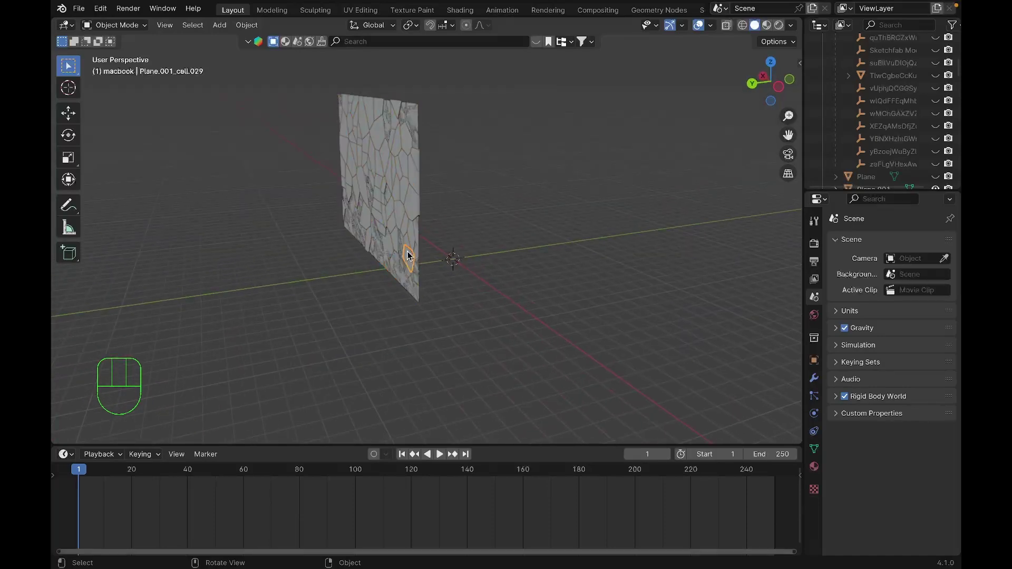
pyautogui.hscroll(-10, 408, 255)
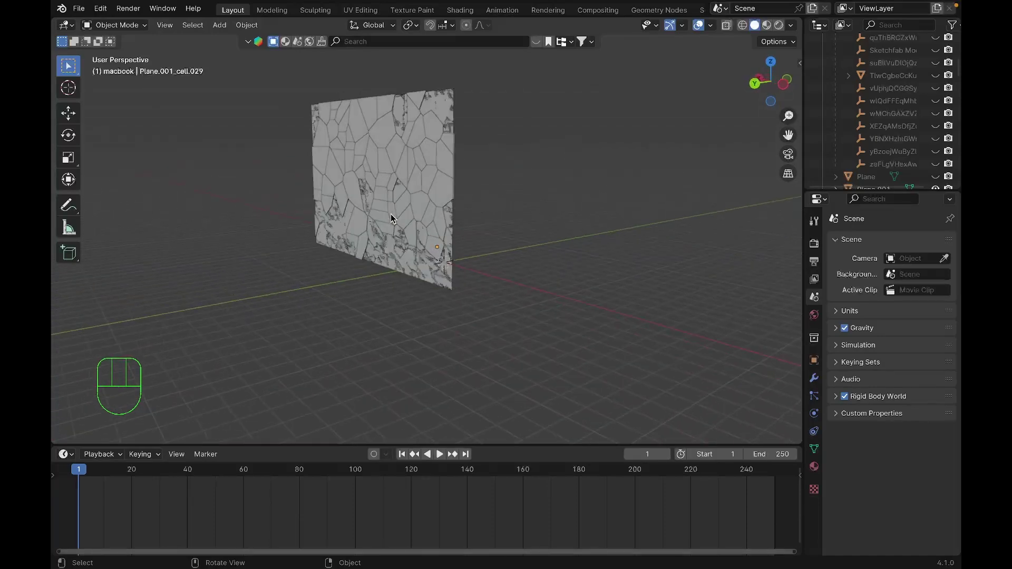
pyautogui.hscroll(-3, 390, 219)
pyautogui.click(398, 250)
pyautogui.hscroll(3, 397, 250)
pyautogui.press('g')
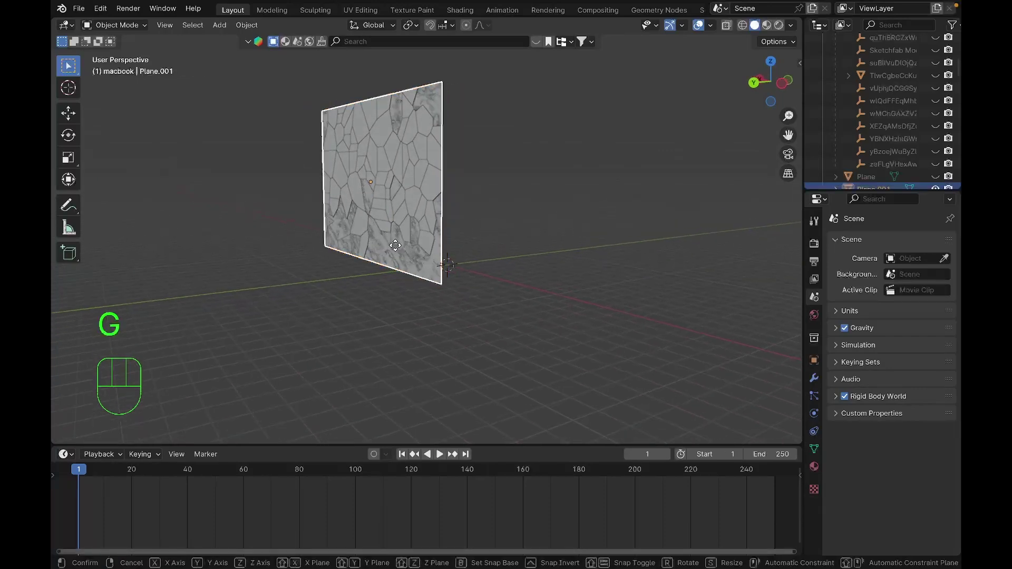
pyautogui.click(271, 254)
pyautogui.hscroll(5, 270, 254)
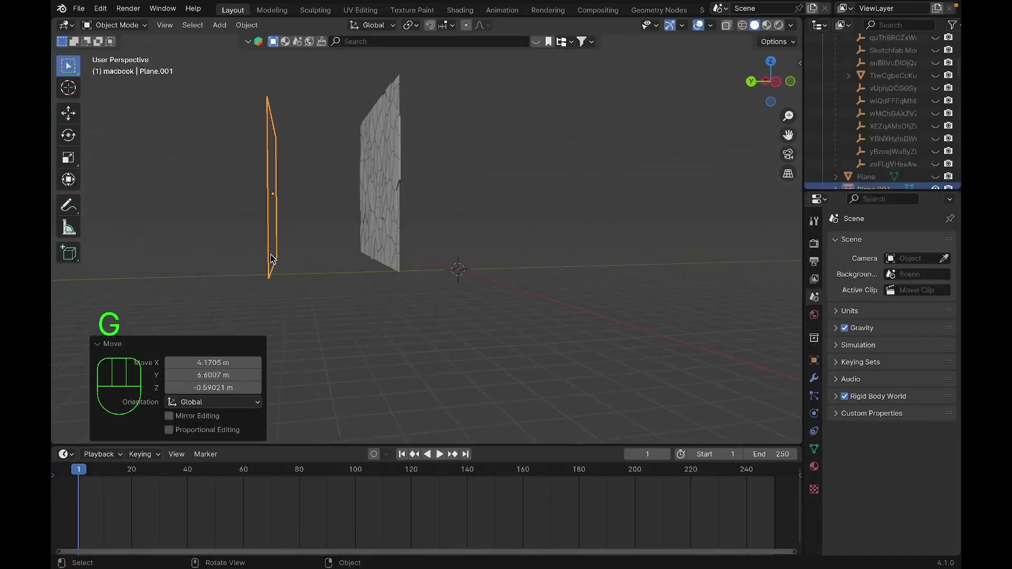
pyautogui.press('x')
pyautogui.click(270, 255)
# Step: Move all fractured pieces of the screen into a new collection named "cf 1" and deselect them
pyautogui.hscroll(-5, 266, 200)
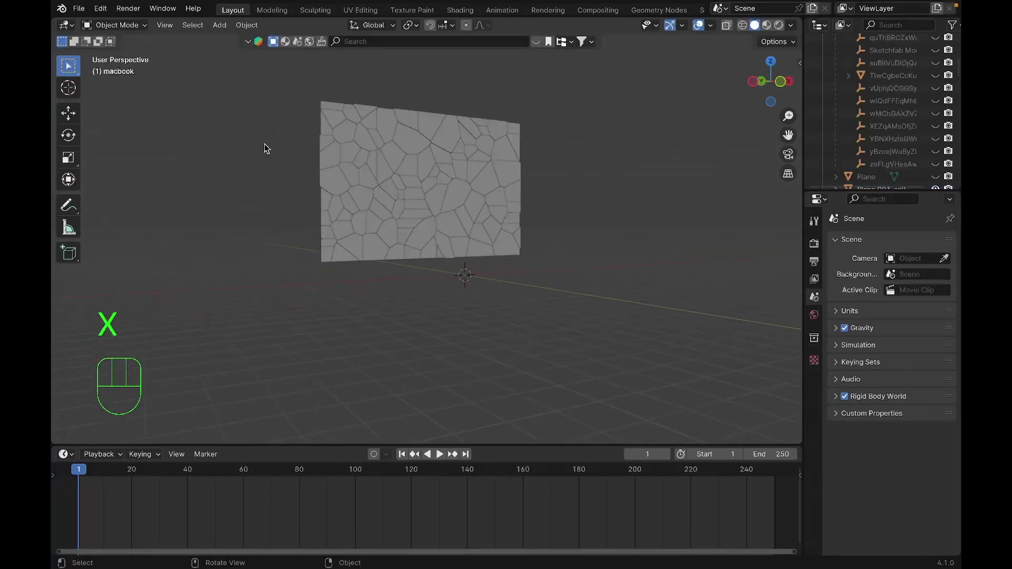
pyautogui.moveTo(291, 107); pyautogui.dragTo(563, 292)
pyautogui.hscroll(-2, 564, 294)
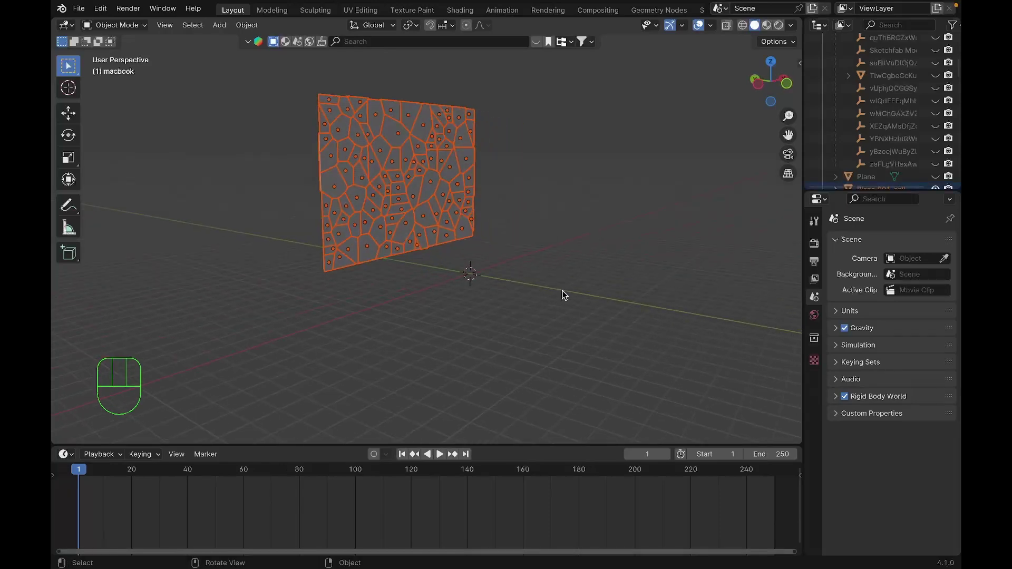
pyautogui.press('m')
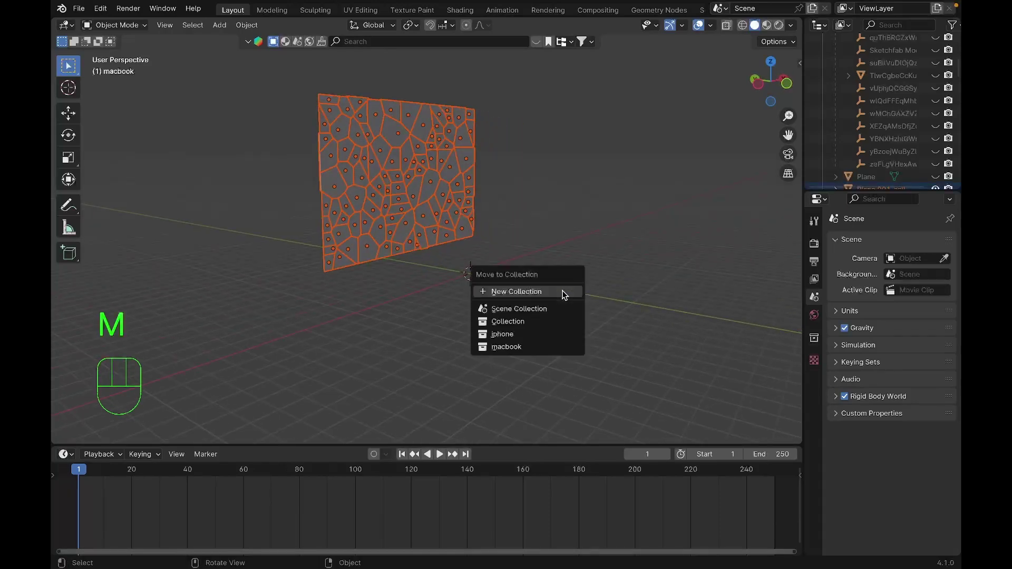
pyautogui.click(562, 289)
pyautogui.press('BackSpace')
pyautogui.write('cf 1')
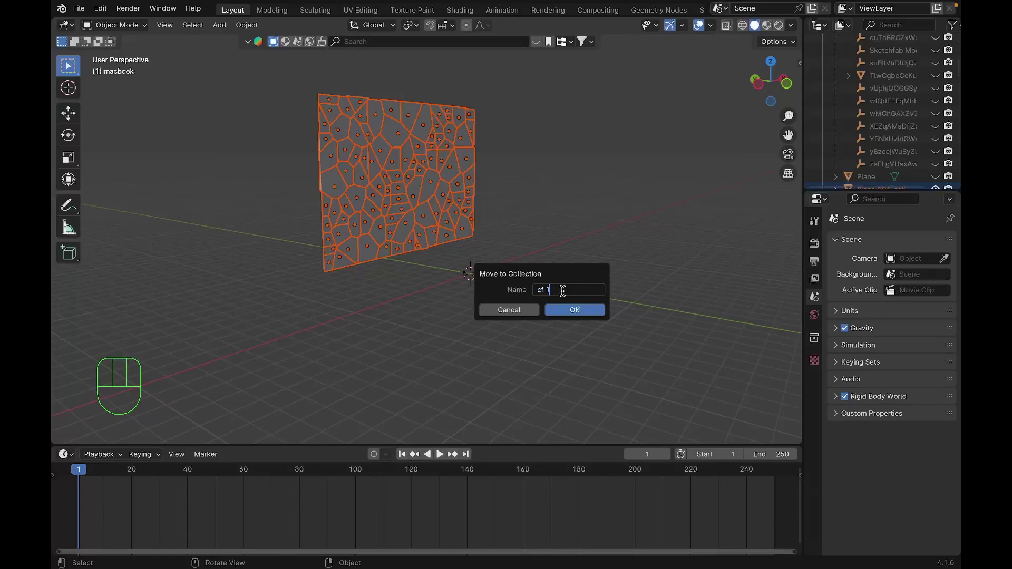
pyautogui.press('Return')
pyautogui.press('Return')
pyautogui.scroll(-1, 554, 244)
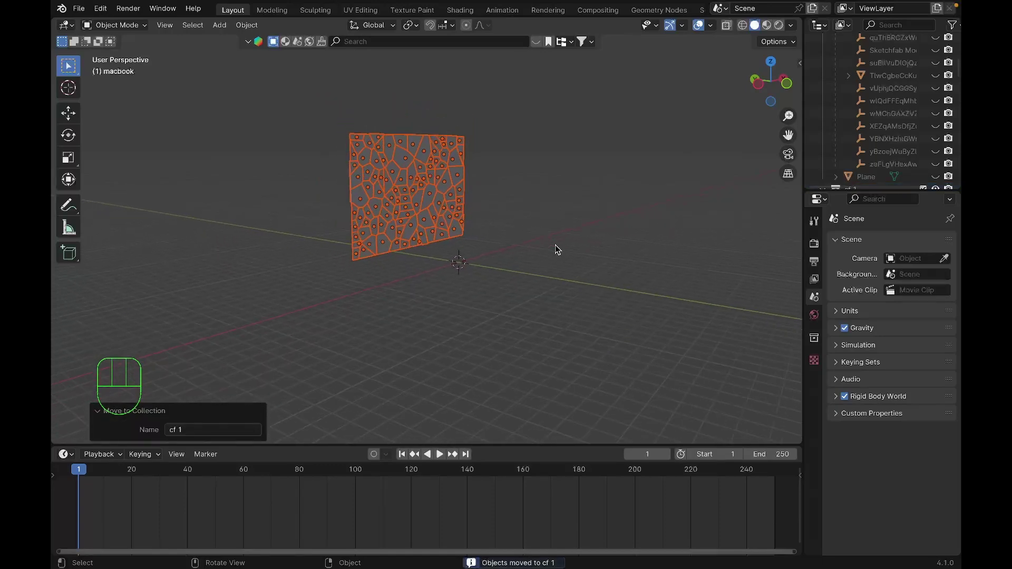
pyautogui.click(554, 245)
# Step: Unhide the iPhone and move it about -29.2 m along the X axis to line up with the fractured screen
pyautogui.scroll(10, 909, 90)
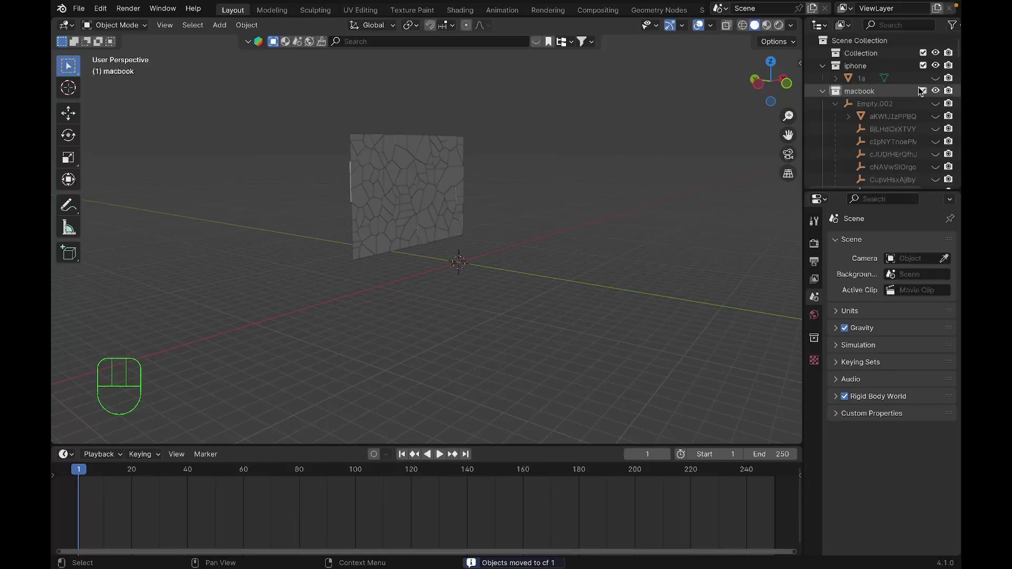
pyautogui.click(934, 78)
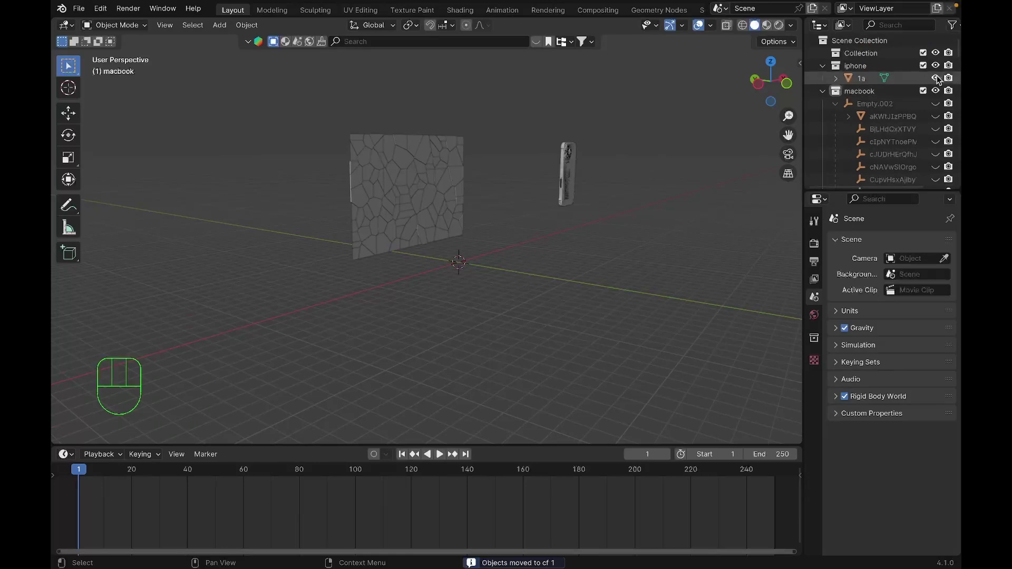
pyautogui.click(568, 170)
pyautogui.moveTo(583, 208); pyautogui.dragTo(583, 208, button='middle')
pyautogui.press('g')
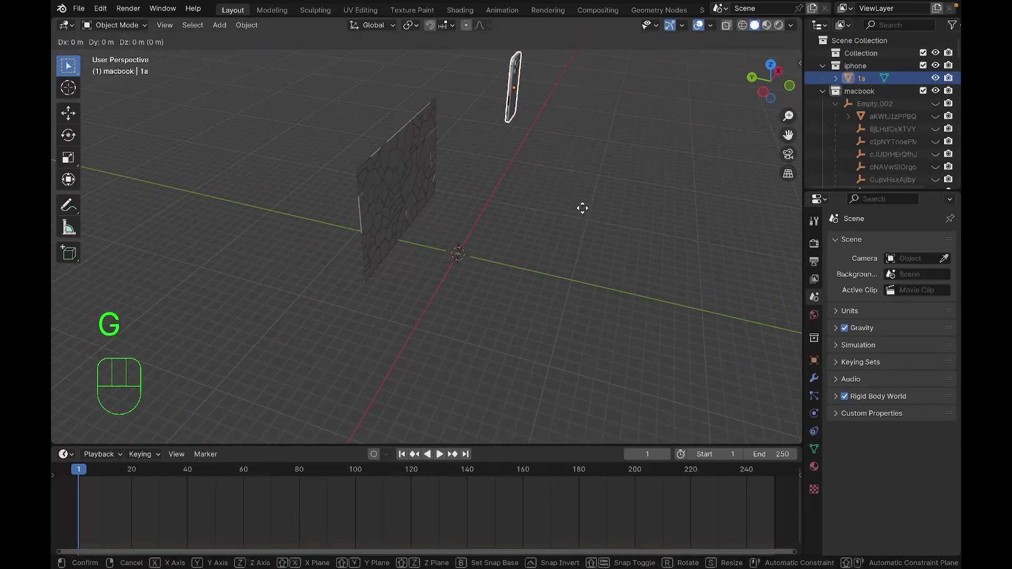
pyautogui.press('y')
pyautogui.press('x')
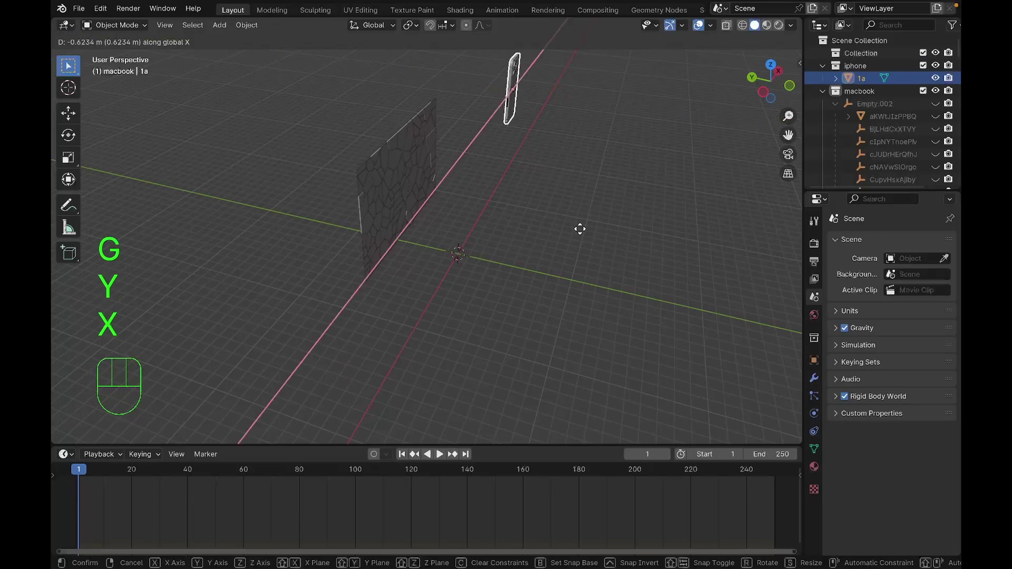
pyautogui.click(536, 351)
# Step: Move the iPhone about 15.6 m along the Y axis to the far side of the fractured screen
pyautogui.press('g')
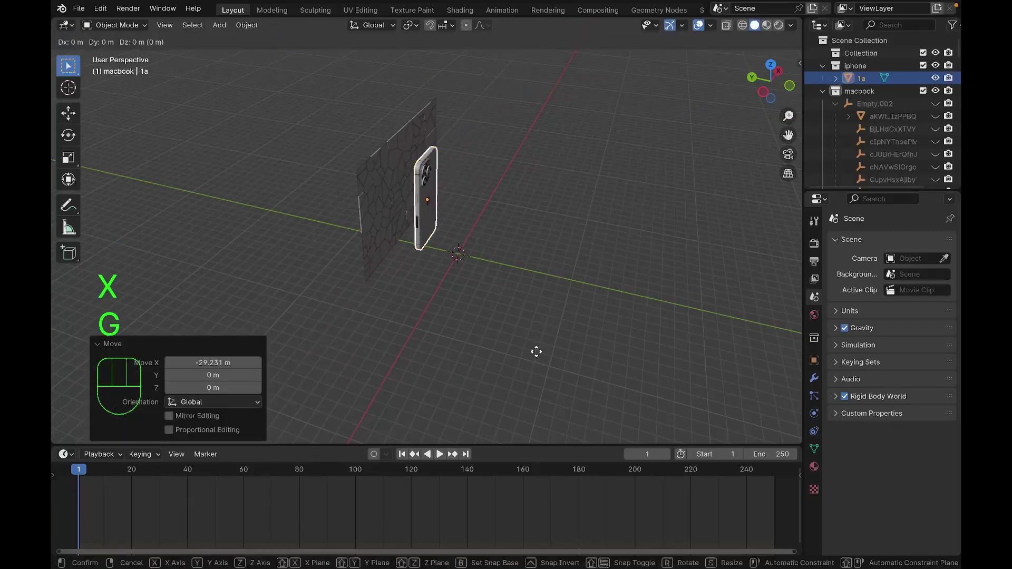
pyautogui.press('y')
pyautogui.click(378, 299)
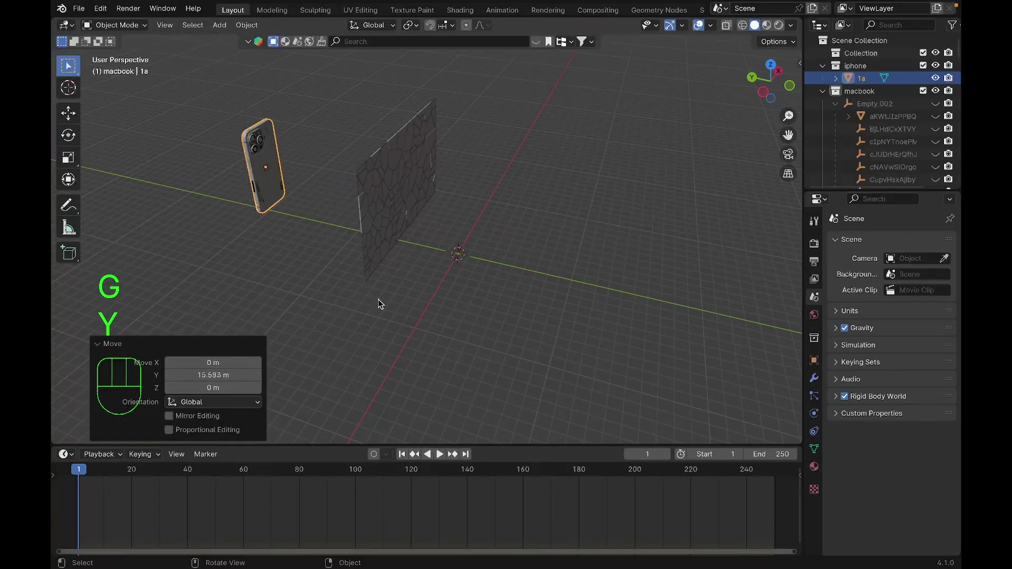
pyautogui.moveTo(378, 299); pyautogui.dragTo(378, 299, button='middle')
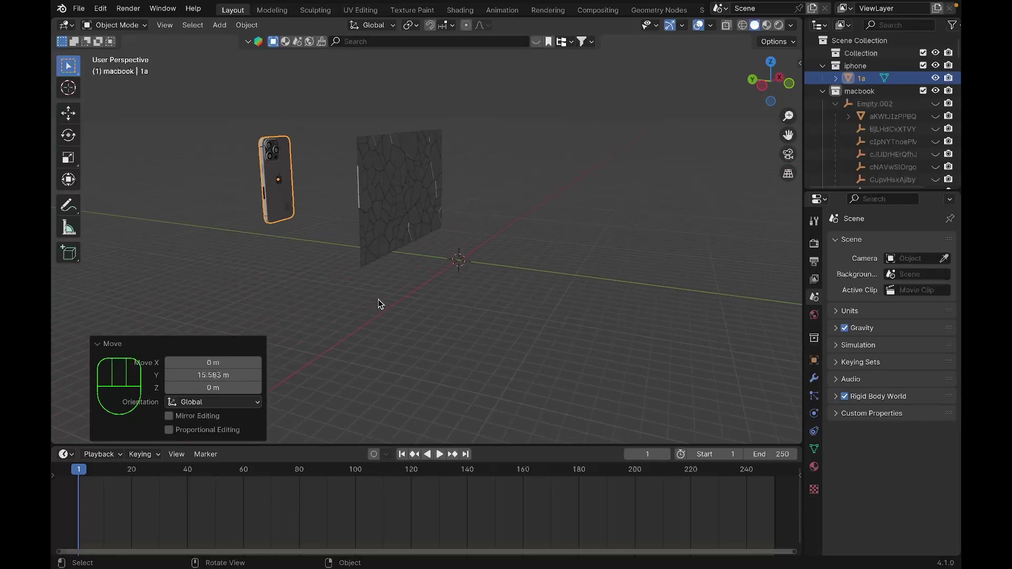
pyautogui.press('d')
pyautogui.moveTo(281, 188)
pyautogui.mouseDown()
pyautogui.moveTo(640, 261)
pyautogui.moveTo(428, 206)
pyautogui.moveTo(674, 266)
pyautogui.moveTo(628, 253)
pyautogui.moveTo(698, 303)
pyautogui.mouseUp()
pyautogui.moveTo(648, 261)
pyautogui.mouseDown(button='right')
pyautogui.moveTo(594, 251)
pyautogui.moveTo(712, 304)
pyautogui.moveTo(597, 243)
pyautogui.moveTo(350, 254)
pyautogui.moveTo(606, 247)
pyautogui.moveTo(415, 257)
pyautogui.moveTo(505, 206)
pyautogui.moveTo(440, 219)
pyautogui.moveTo(474, 231)
pyautogui.moveTo(471, 209)
pyautogui.moveTo(404, 219)
pyautogui.moveTo(359, 196)
pyautogui.moveTo(424, 196)
pyautogui.moveTo(431, 207)
pyautogui.moveTo(281, 185)
pyautogui.mouseUp(button='right')
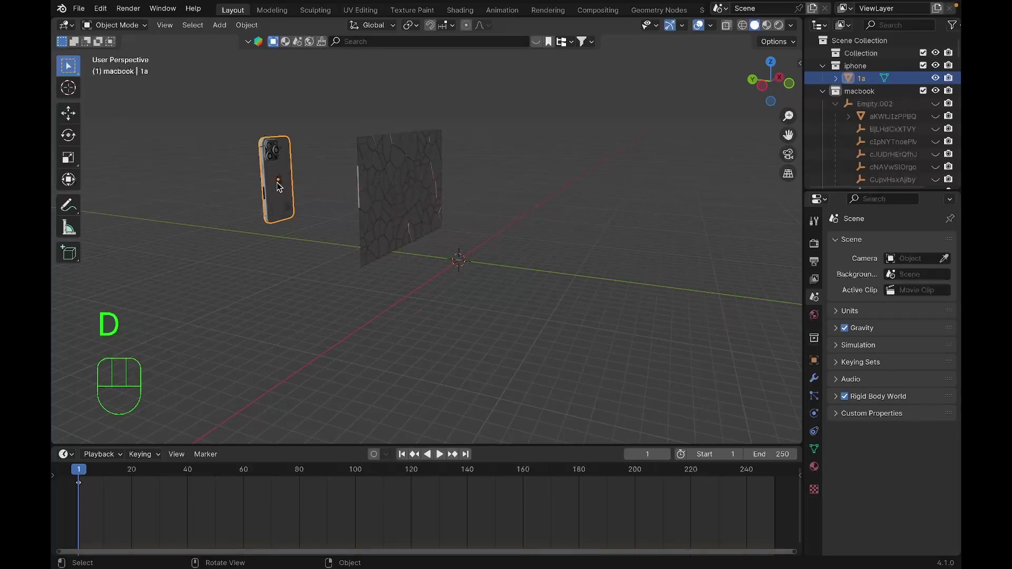
# Step: Insert a Location keyframe for the iPhone at frame 1
pyautogui.moveTo(282, 184); pyautogui.dragTo(280, 187, button='middle')
pyautogui.press('k')
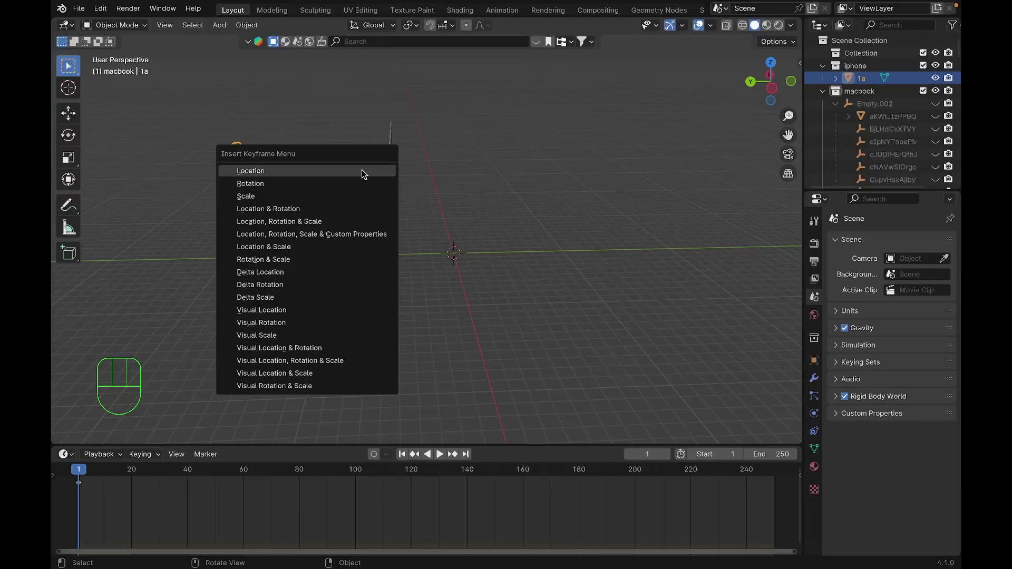
pyautogui.click(361, 173)
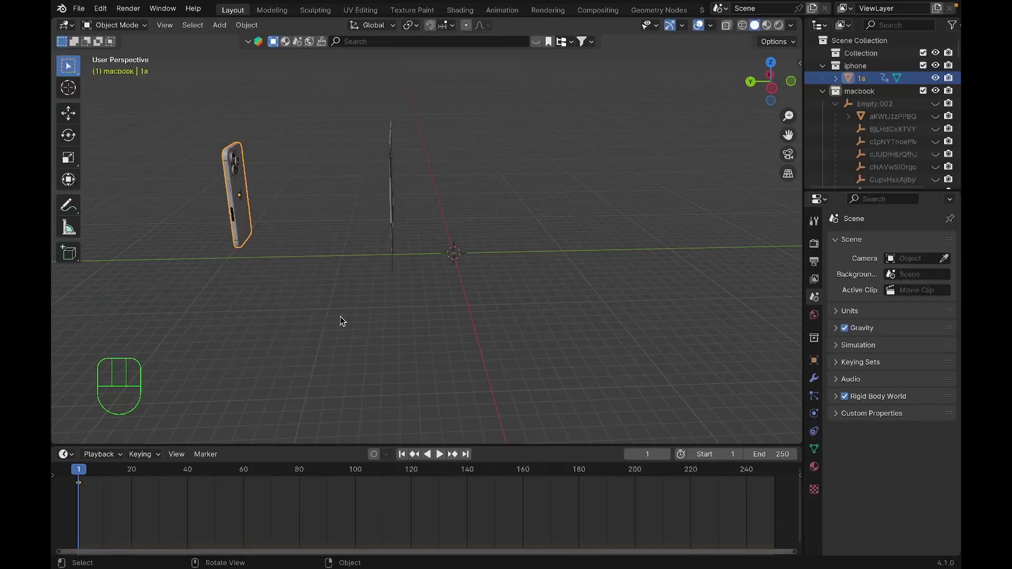
# Step: At frame 160, move the iPhone about -21.8 m along Y through the fractured screen and insert a Location keyframe
pyautogui.click(523, 470)
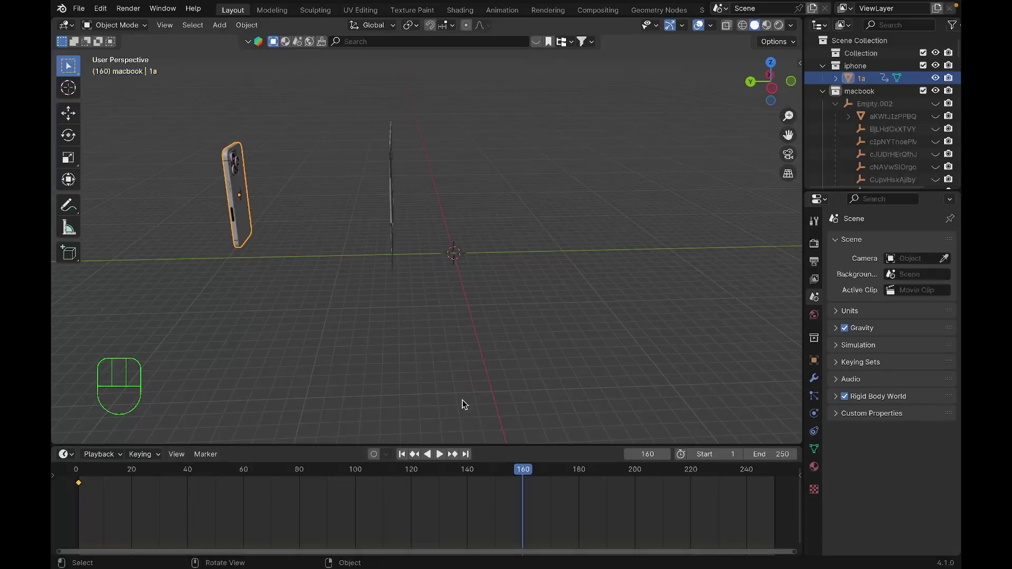
pyautogui.press('g')
pyautogui.press('y')
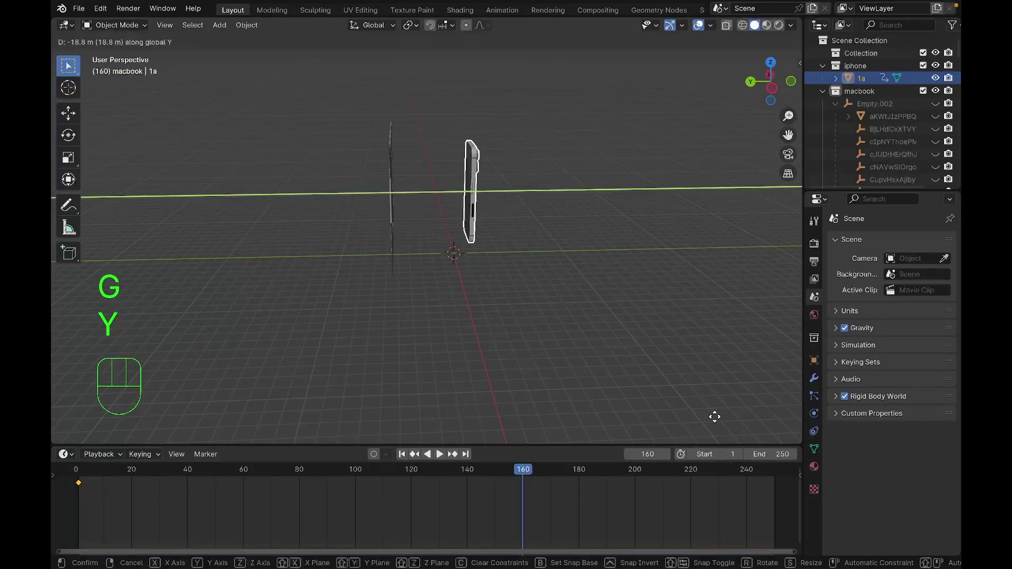
pyautogui.click(731, 416)
pyautogui.press('k')
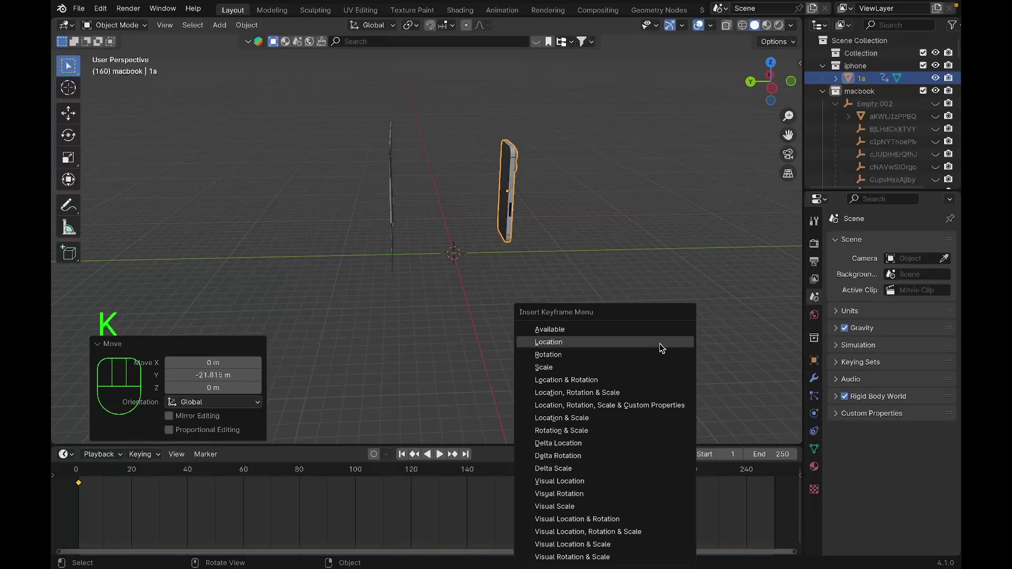
pyautogui.click(659, 344)
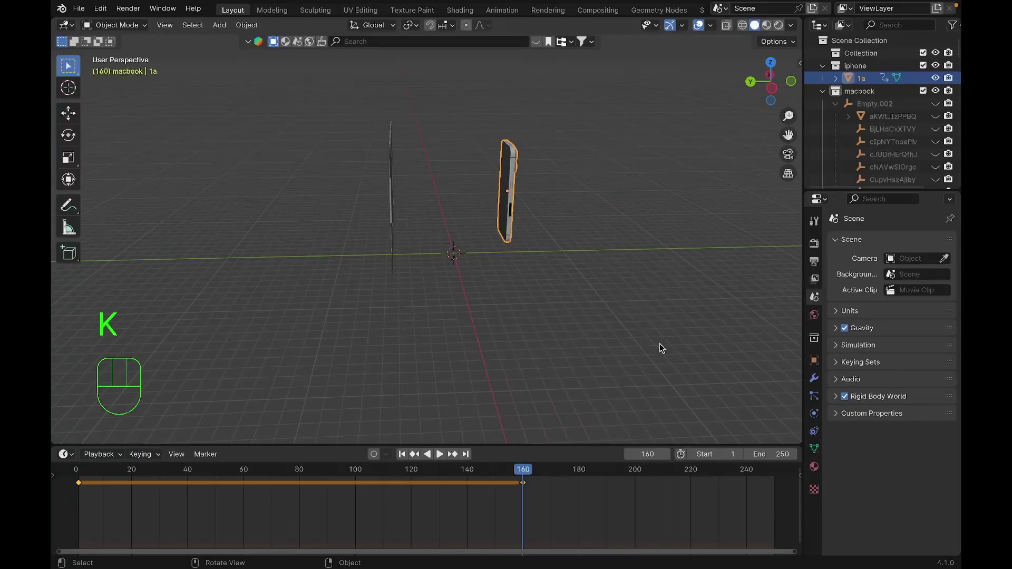
# Step: Set the scene's end frame to 160 and play back the iPhone's movement through the fractured screen
pyautogui.click(773, 456)
pyautogui.press('BackSpace')
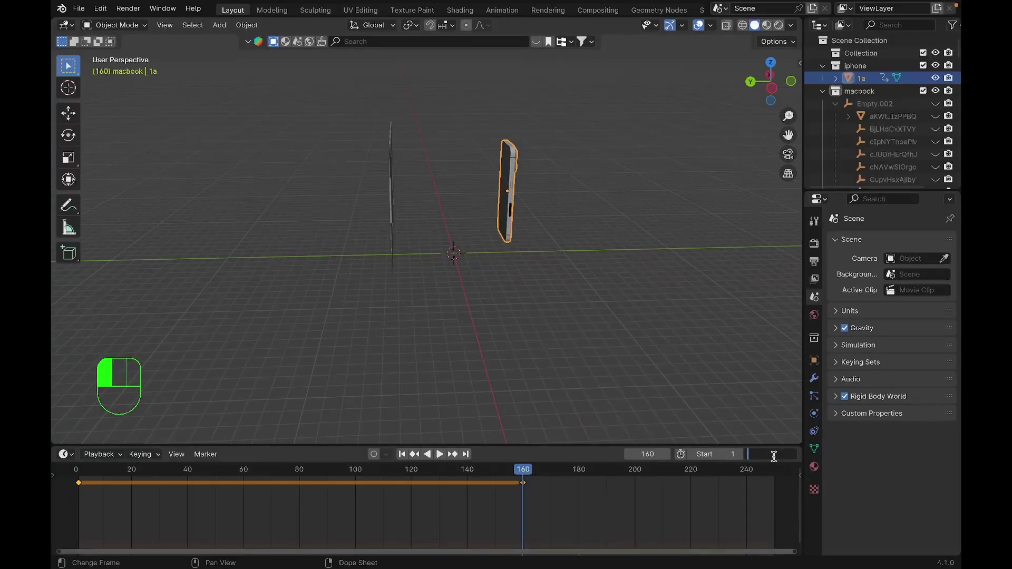
pyautogui.write('160')
pyautogui.press('Return')
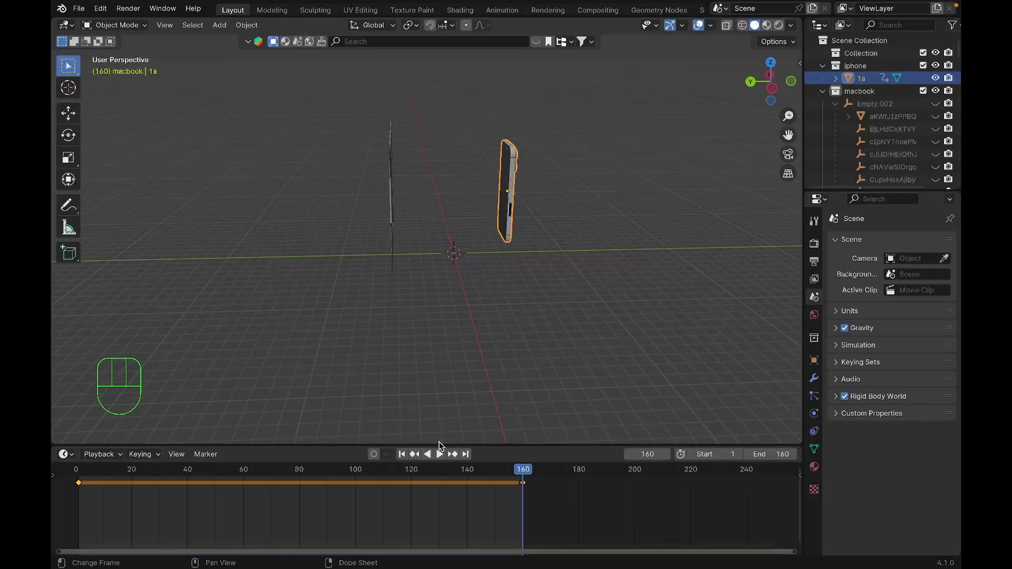
pyautogui.press('space')
pyautogui.moveTo(463, 284); pyautogui.dragTo(463, 284, button='middle')
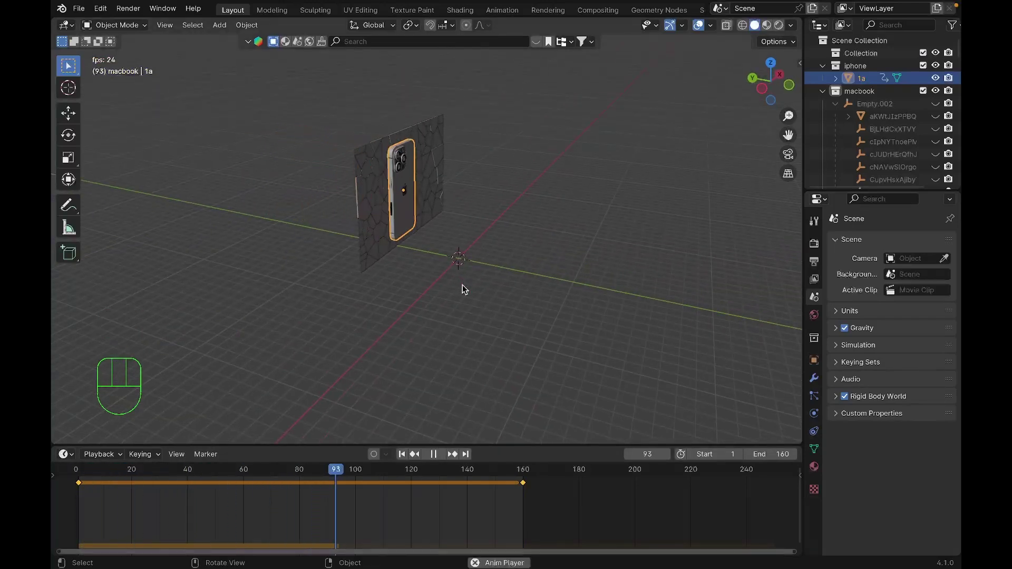
pyautogui.press('space')
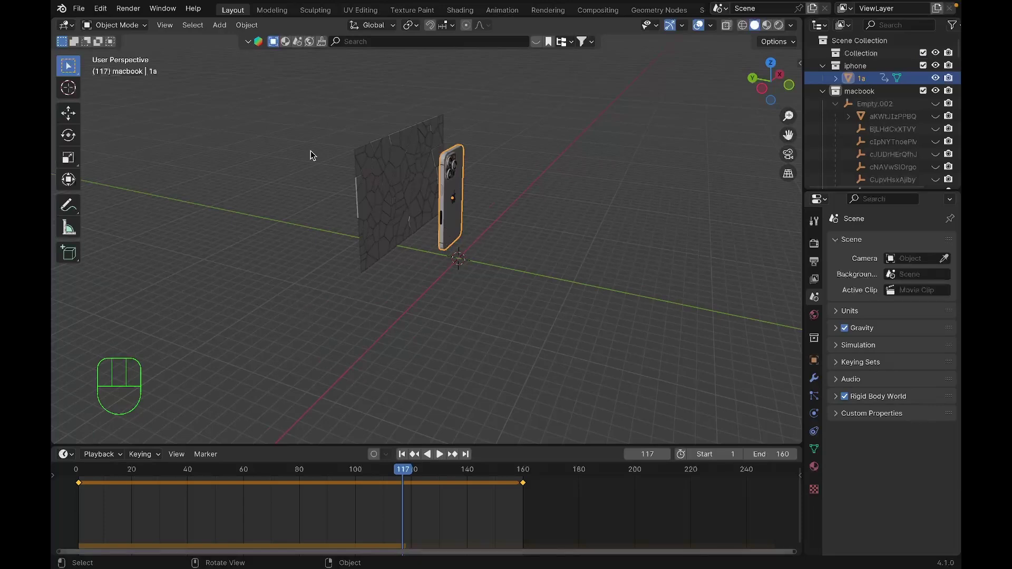
# Step: Make the iPhone a passive rigid body with Animated enabled and Mesh as its collision shape
pyautogui.click(246, 25)
pyautogui.click(251, 27)
pyautogui.moveTo(293, 357)
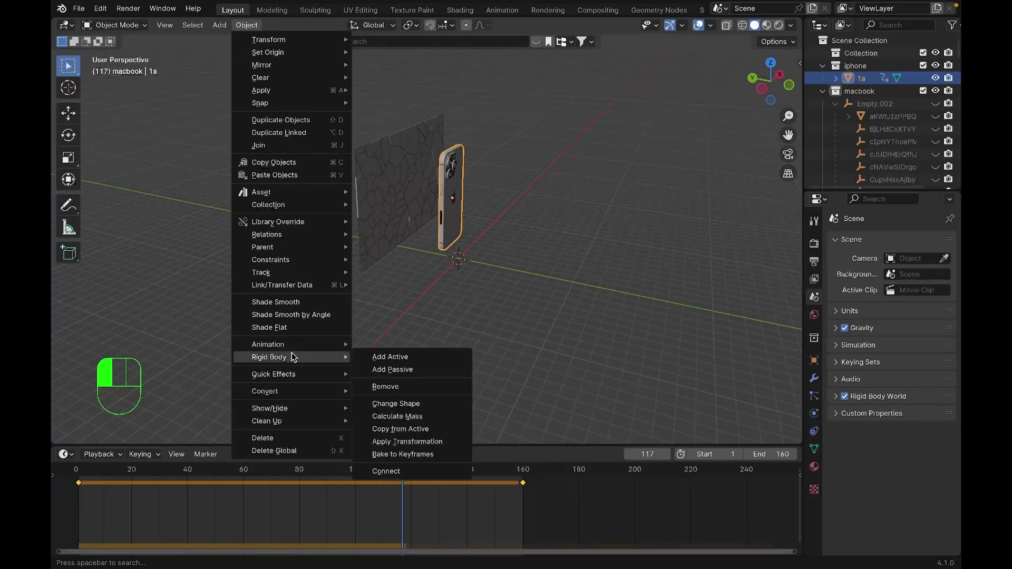
pyautogui.click(407, 369)
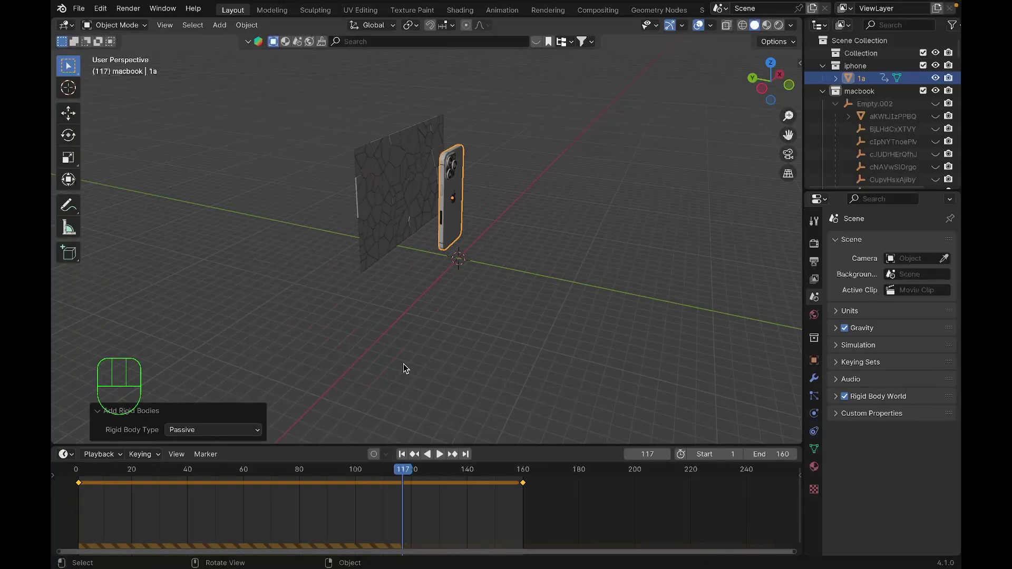
pyautogui.click(814, 414)
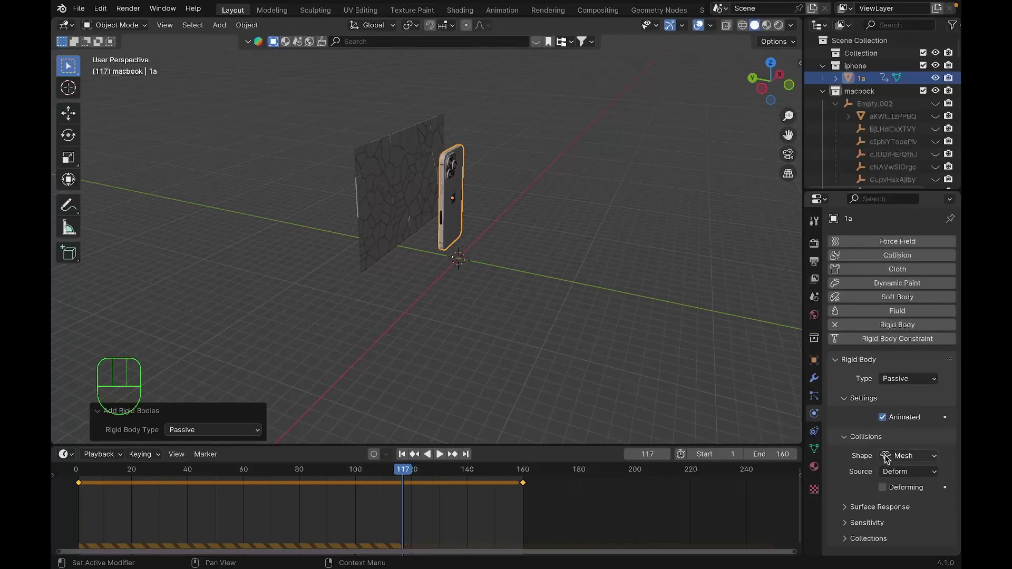
pyautogui.click(902, 456)
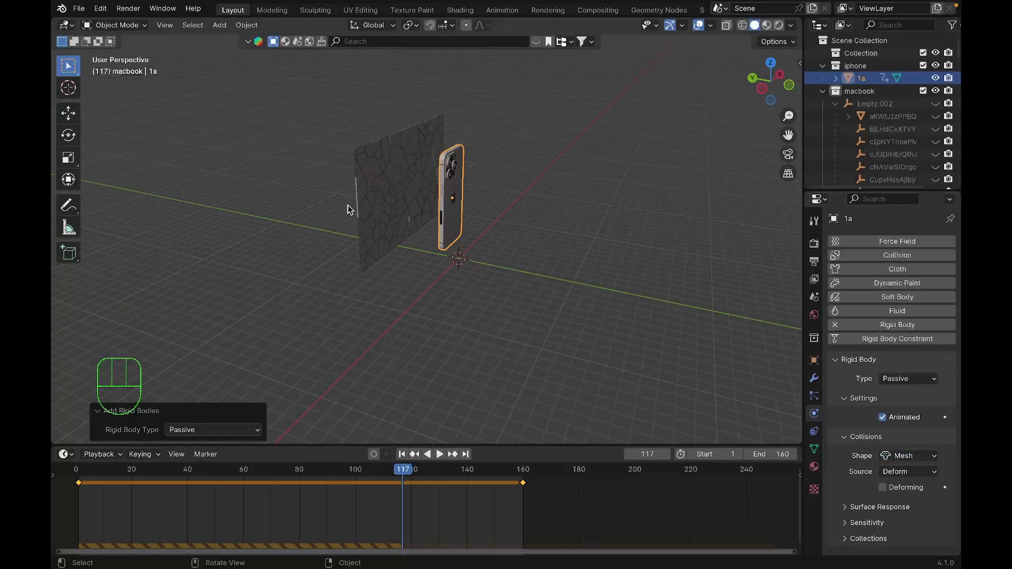
# Step: Go back to frame 0, select all fractured screen pieces and make them active rigid bodies
pyautogui.hotkey('shift', 'Left')
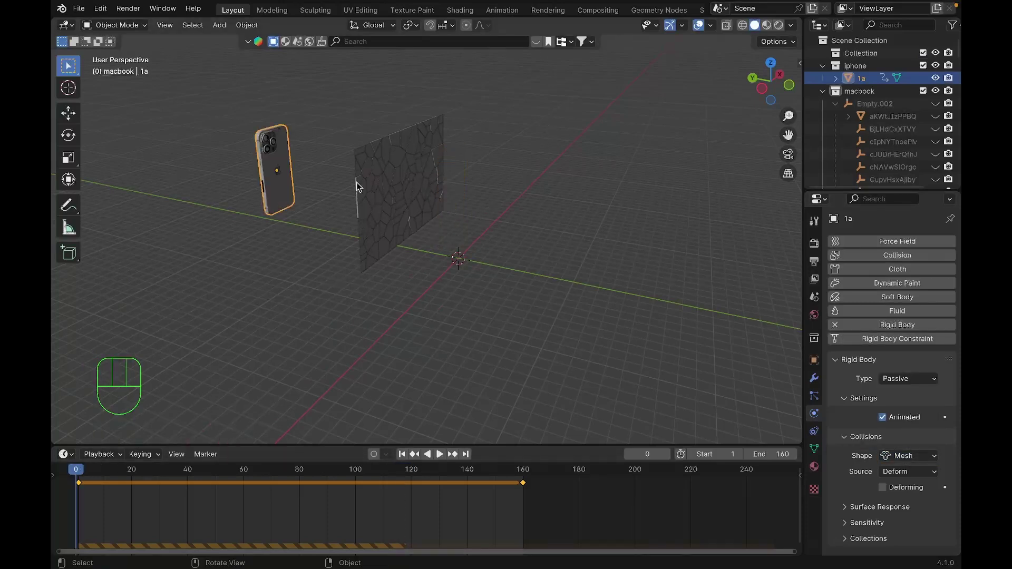
pyautogui.moveTo(335, 147); pyautogui.dragTo(497, 271)
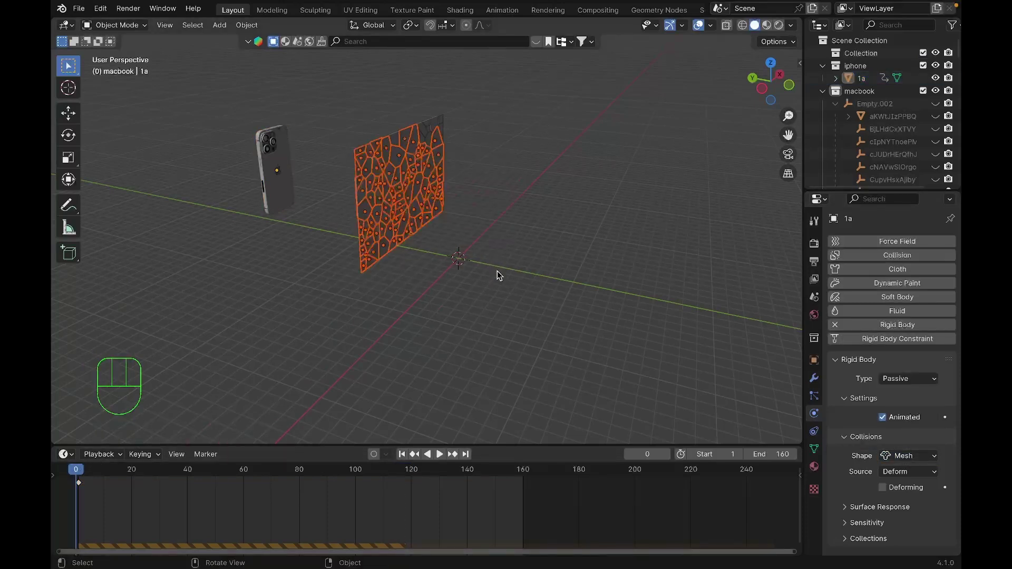
pyautogui.moveTo(463, 197); pyautogui.dragTo(352, 143, button='middle')
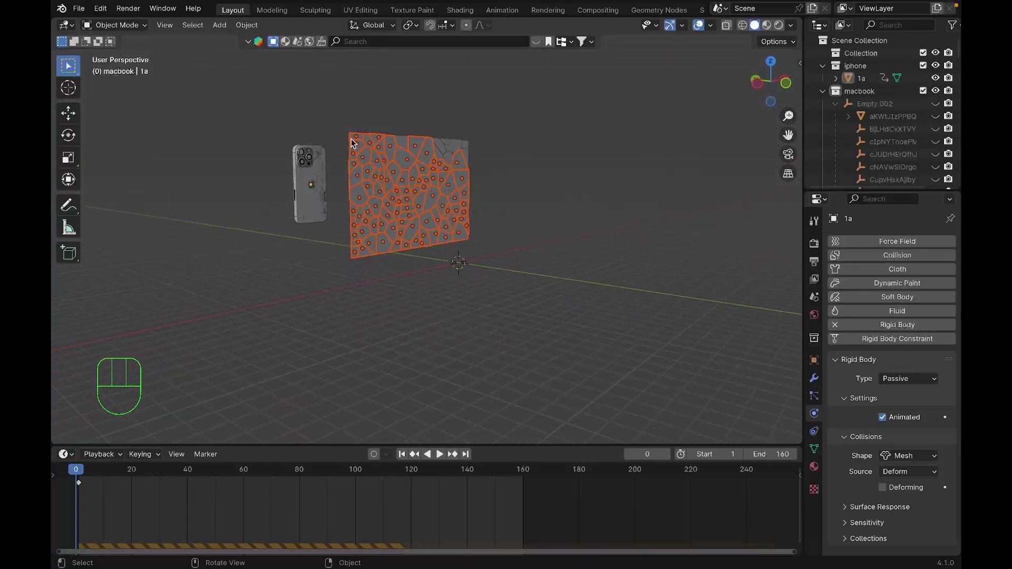
pyautogui.moveTo(339, 125); pyautogui.dragTo(494, 271)
pyautogui.moveTo(495, 271); pyautogui.dragTo(494, 271, button='middle')
pyautogui.click(246, 25)
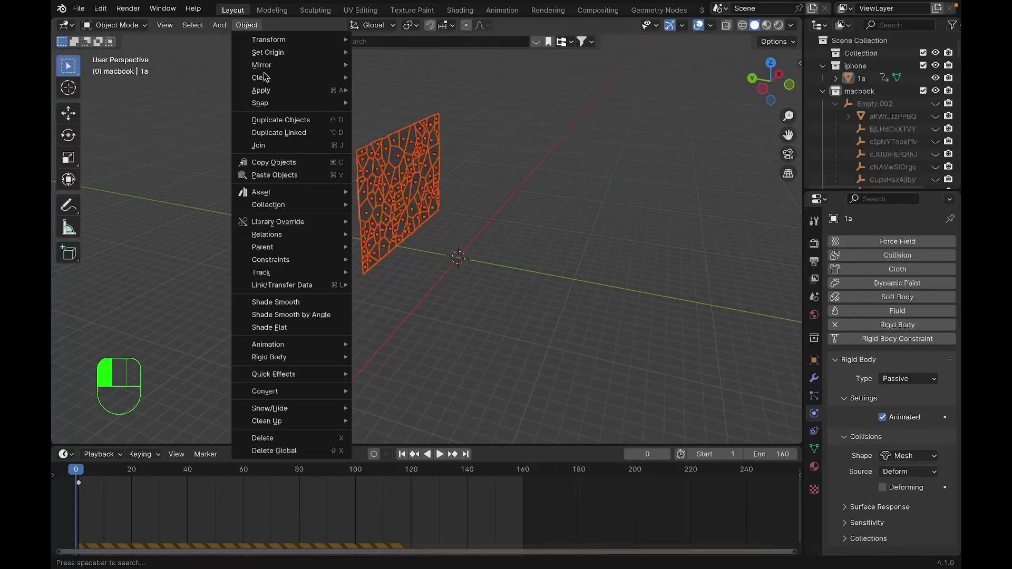
pyautogui.moveTo(317, 356)
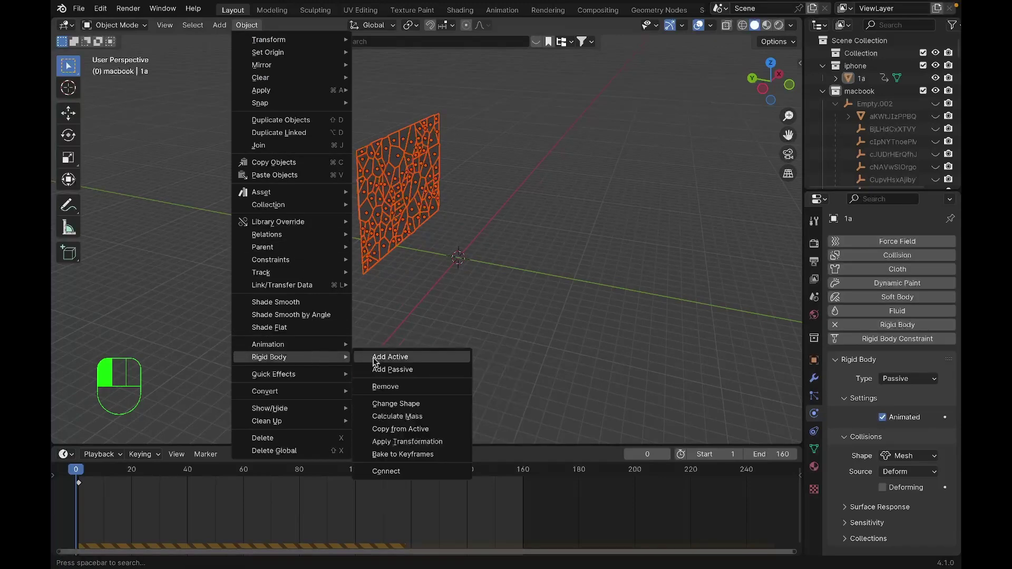
pyautogui.click(376, 359)
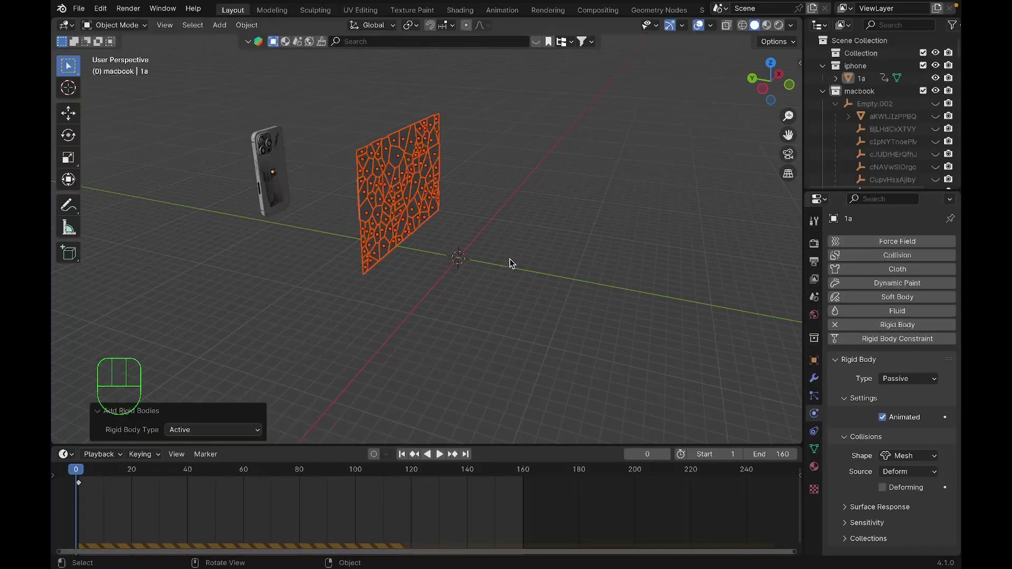
# Step: Check the rigid body settings of individual shards, play the simulation briefly and return to frame 1
pyautogui.click(387, 182)
pyautogui.moveTo(389, 180); pyautogui.dragTo(777, 282, button='middle')
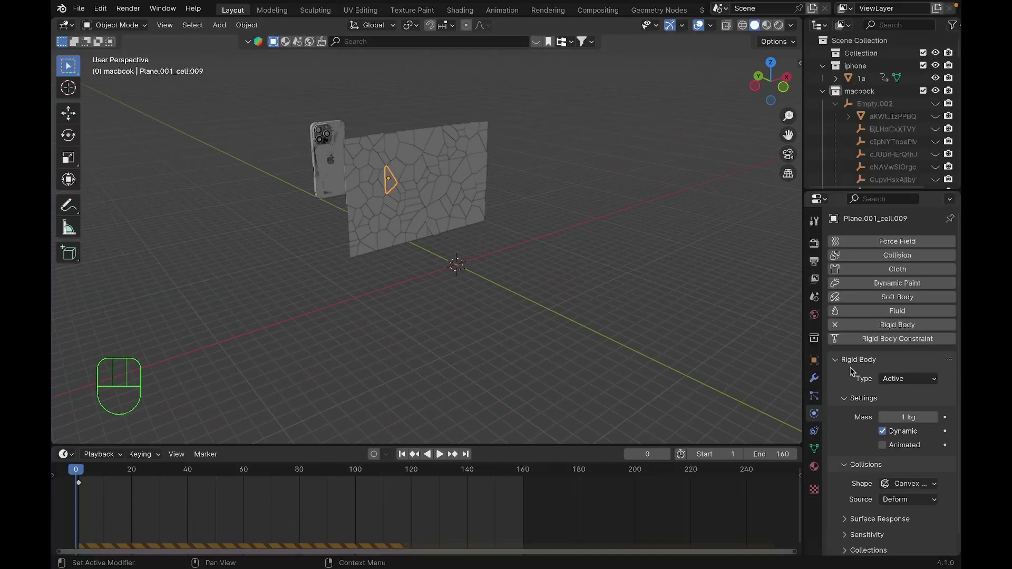
pyautogui.click(434, 165)
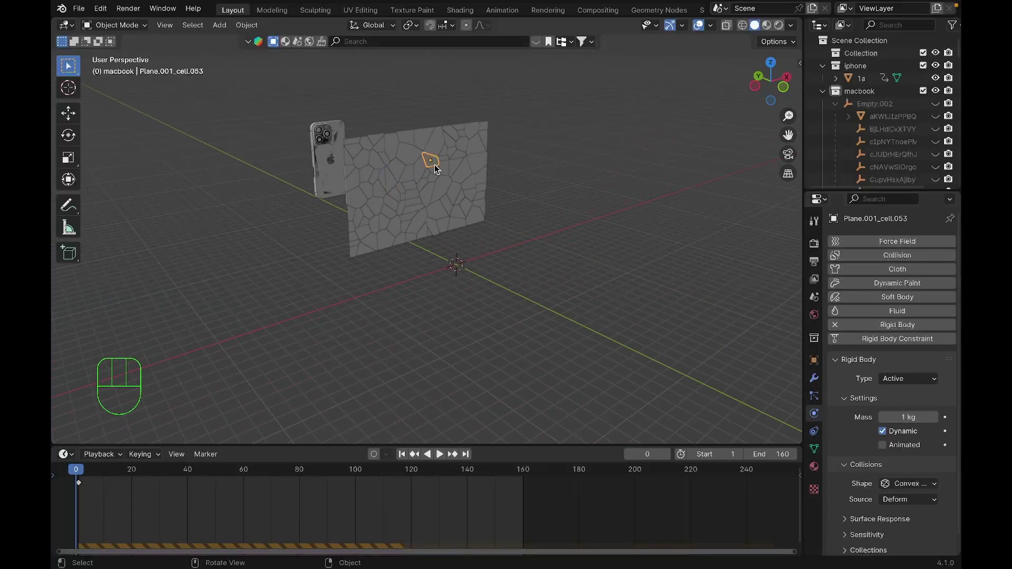
pyautogui.press('space')
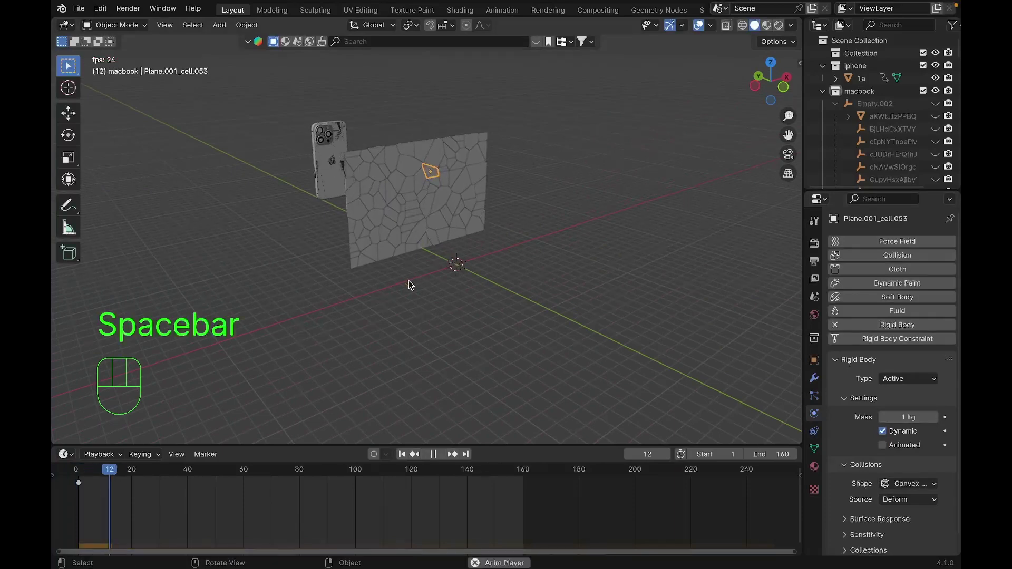
pyautogui.press('space')
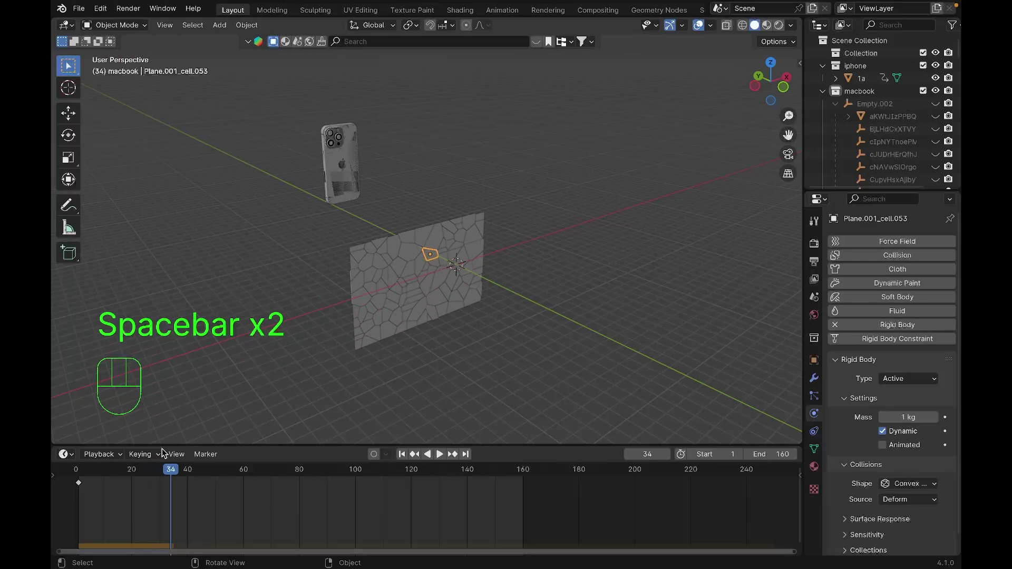
pyautogui.click(78, 469)
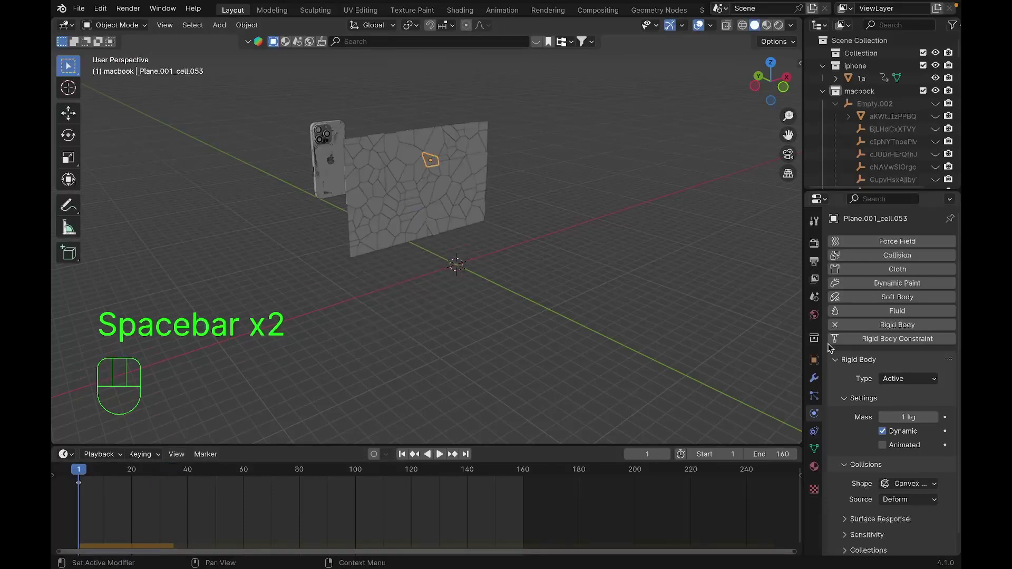
# Step: Turn off the scene's gravity and play the rigid body simulation to check the impact
pyautogui.click(813, 299)
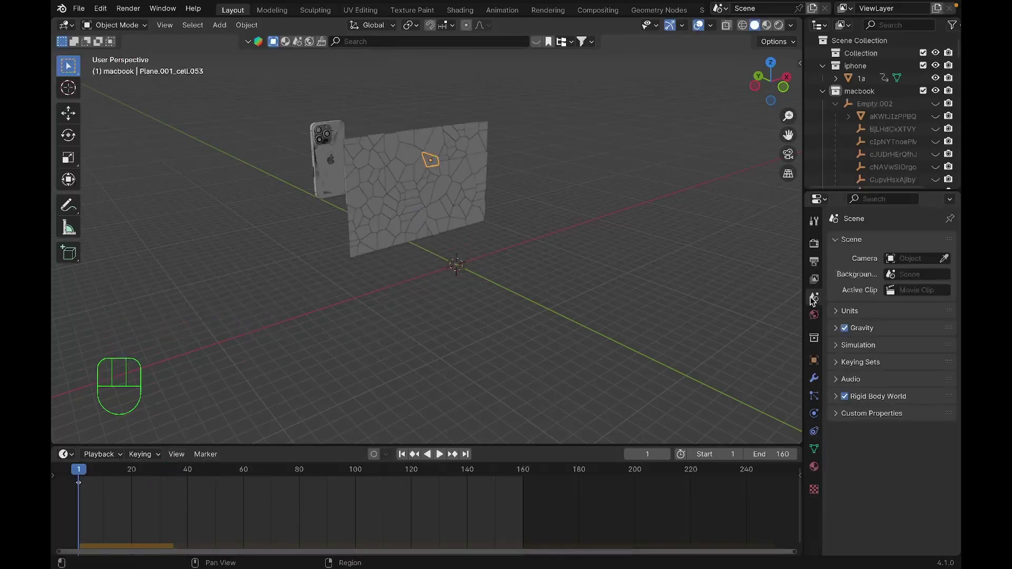
pyautogui.click(844, 328)
pyautogui.press('space')
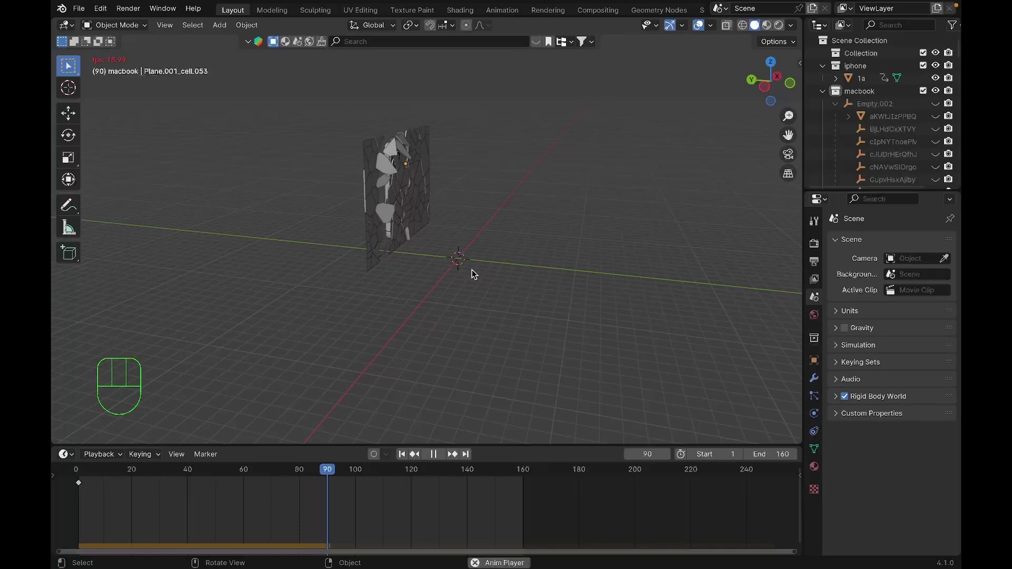
# Step: Stop the simulation playback and unhide the laptop's empty and all its child parts
pyautogui.press('space')
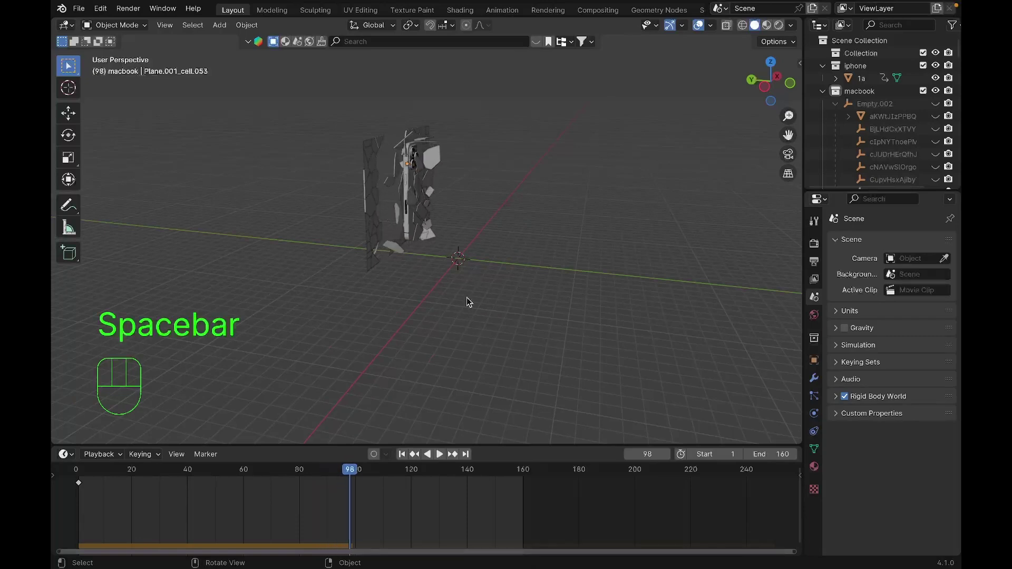
pyautogui.press('space')
pyautogui.press('space')
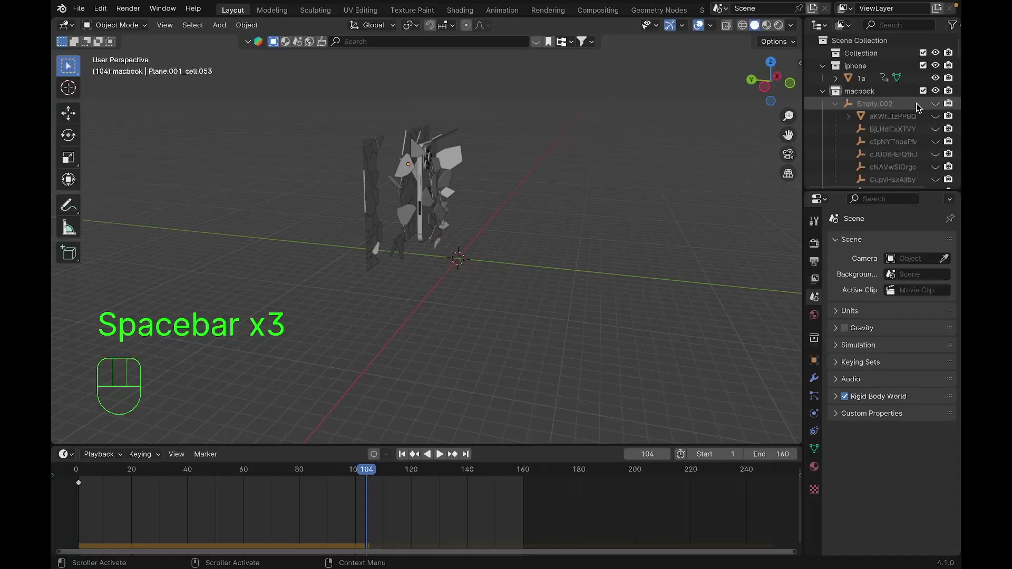
pyautogui.click(891, 116)
pyautogui.scroll(-10, 890, 115)
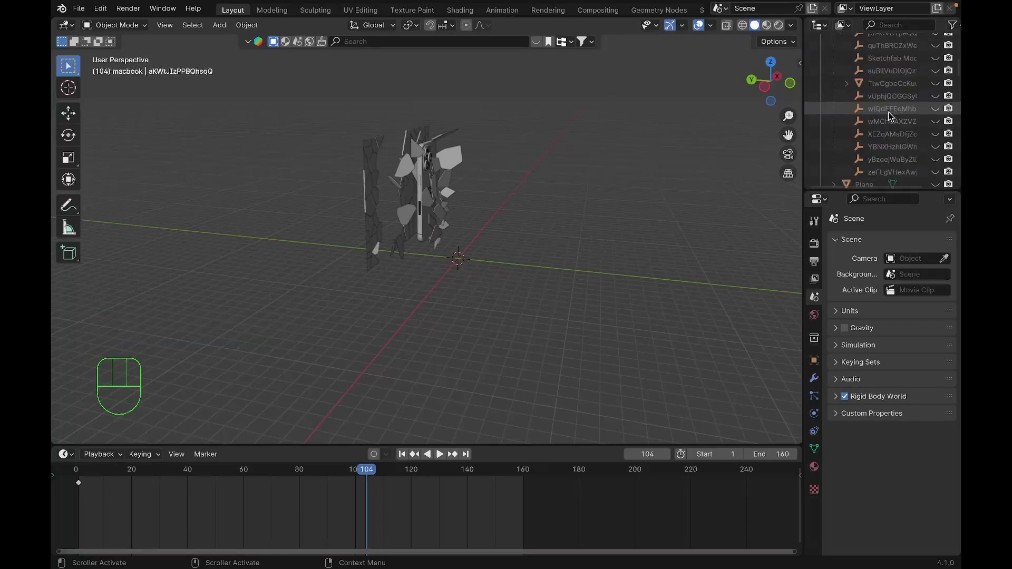
pyautogui.scroll(-8, 890, 116)
pyautogui.scroll(6, 889, 120)
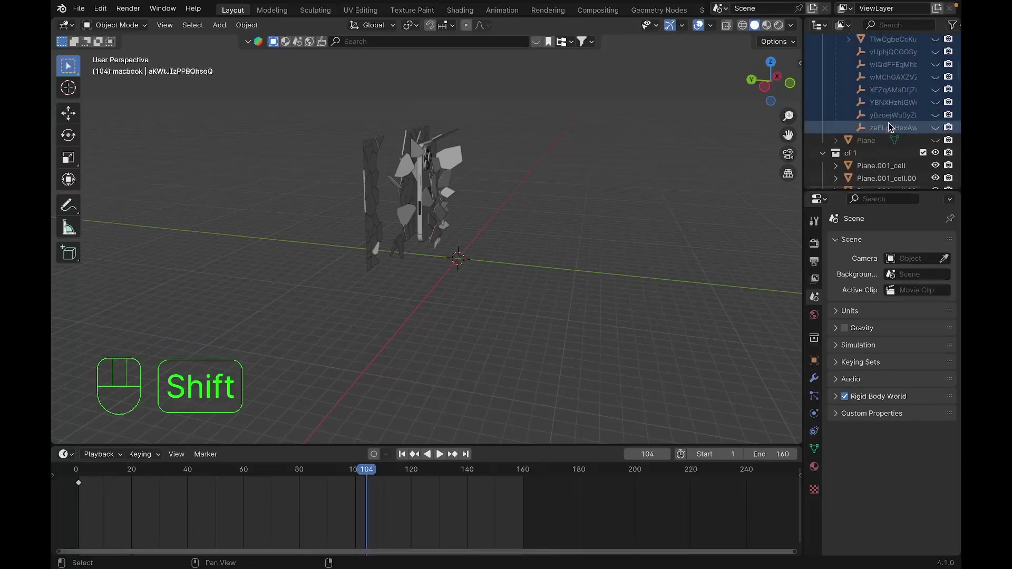
pyautogui.hotkey('alt', 'h')
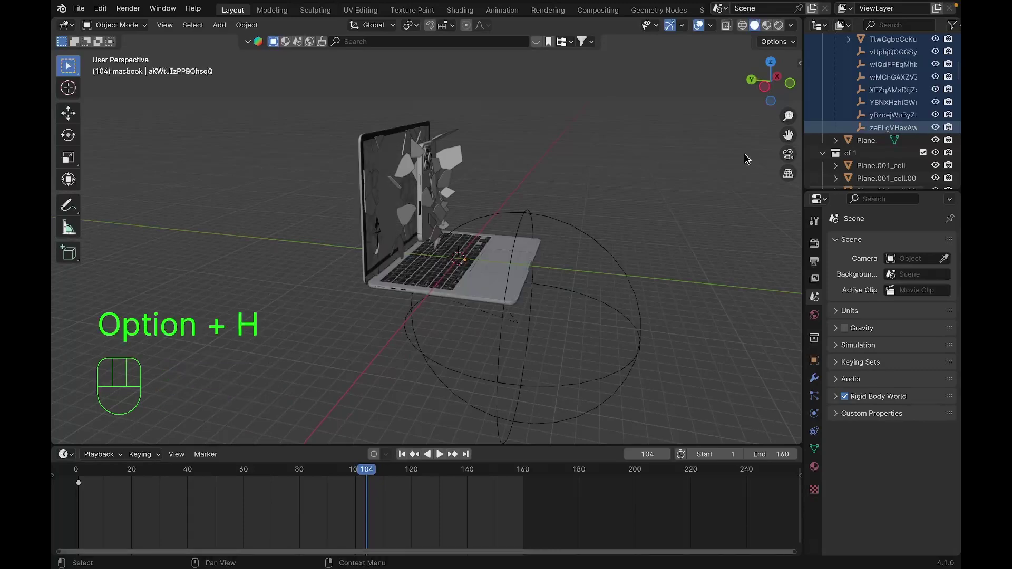
pyautogui.hscroll(3, 605, 177)
pyautogui.hscroll(3, 605, 172)
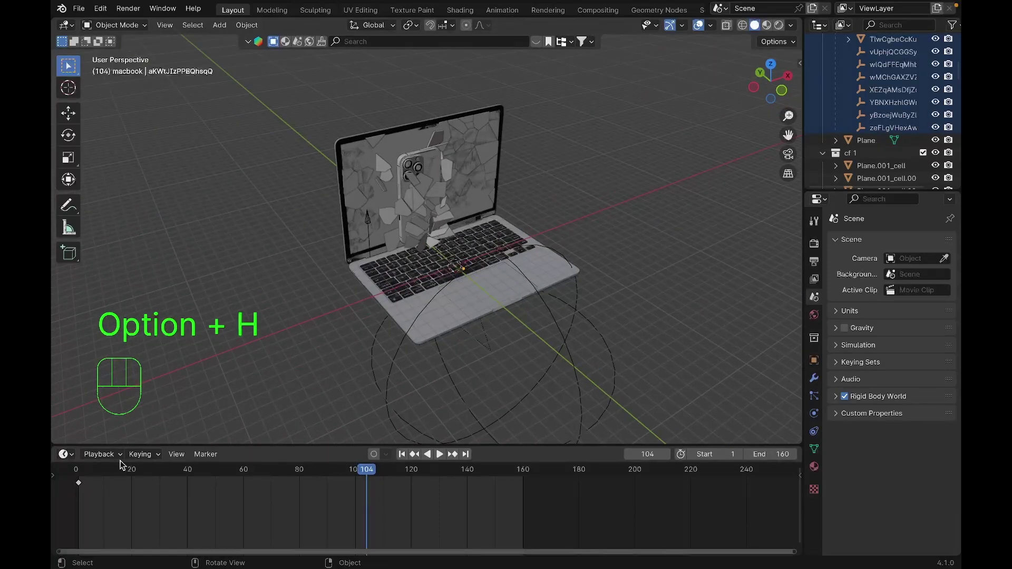
# Step: Return to frame 0 and briefly play the simulation with the whole laptop in view
pyautogui.click(69, 474)
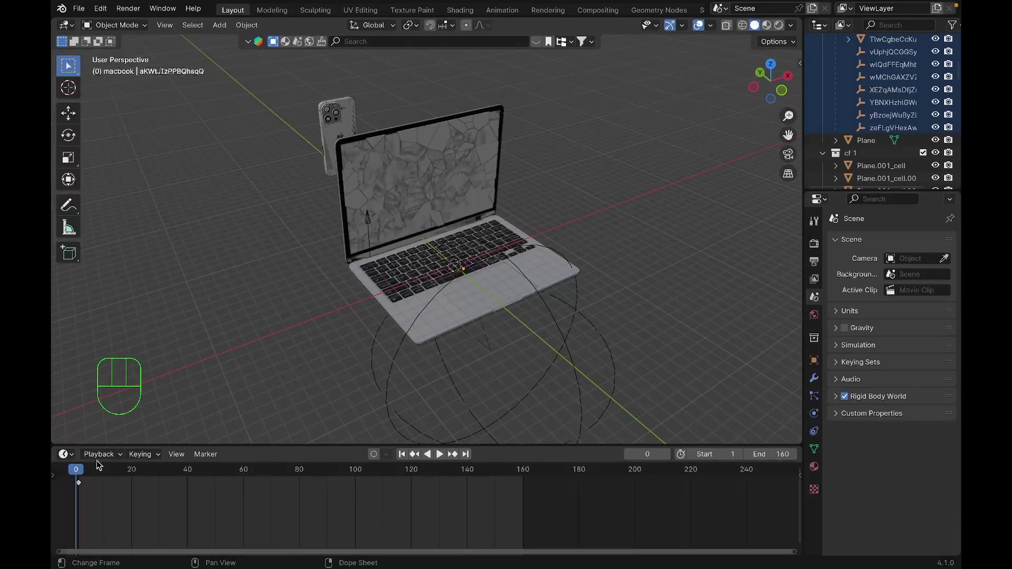
pyautogui.press('space')
pyautogui.scroll(3, 226, 371)
pyautogui.press('space')
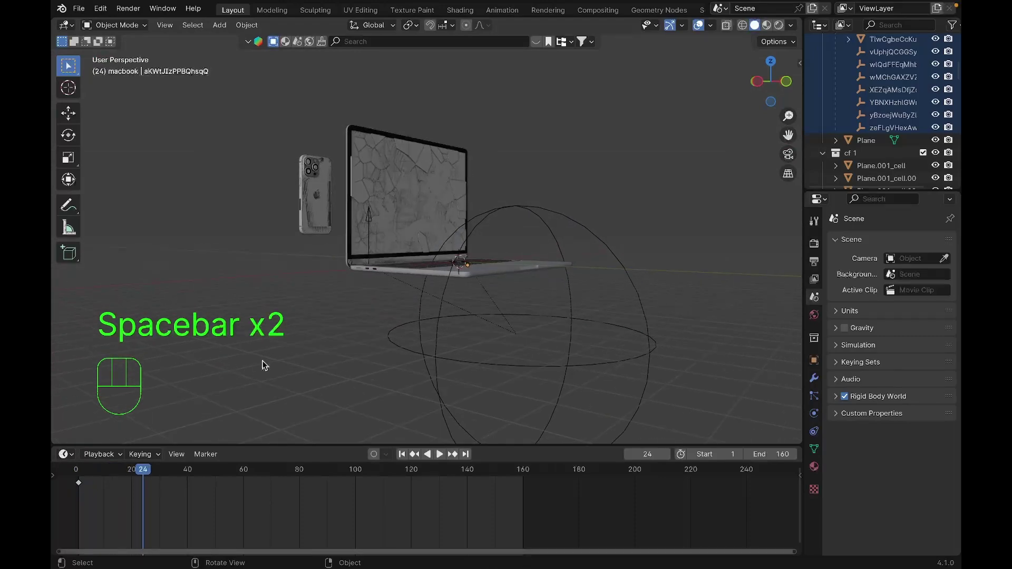
pyautogui.scroll(-3, 262, 360)
# Step: Hide the large spherical Empty.002 around the laptop
pyautogui.click(607, 274)
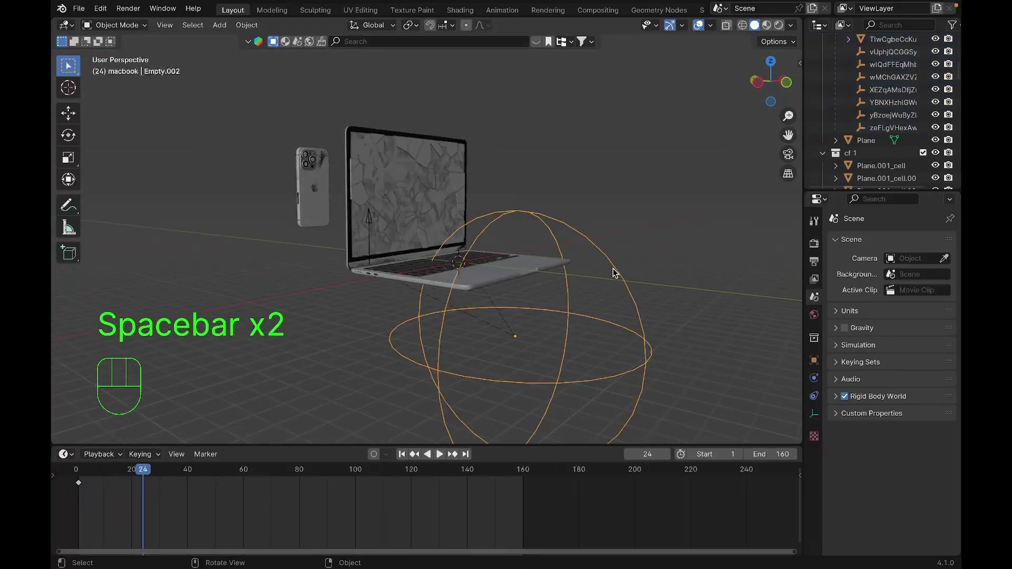
pyautogui.press('h')
pyautogui.scroll(-2, 613, 273)
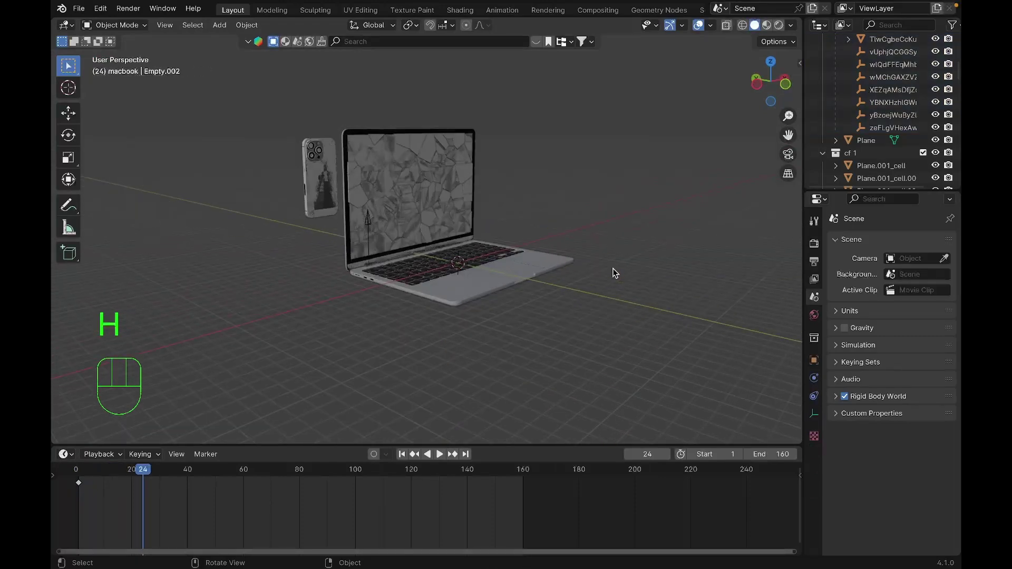
# Step: Go to frame 85, select the laptop's unbroken screen plane and locate it in the object list
pyautogui.moveTo(223, 482); pyautogui.dragTo(314, 482)
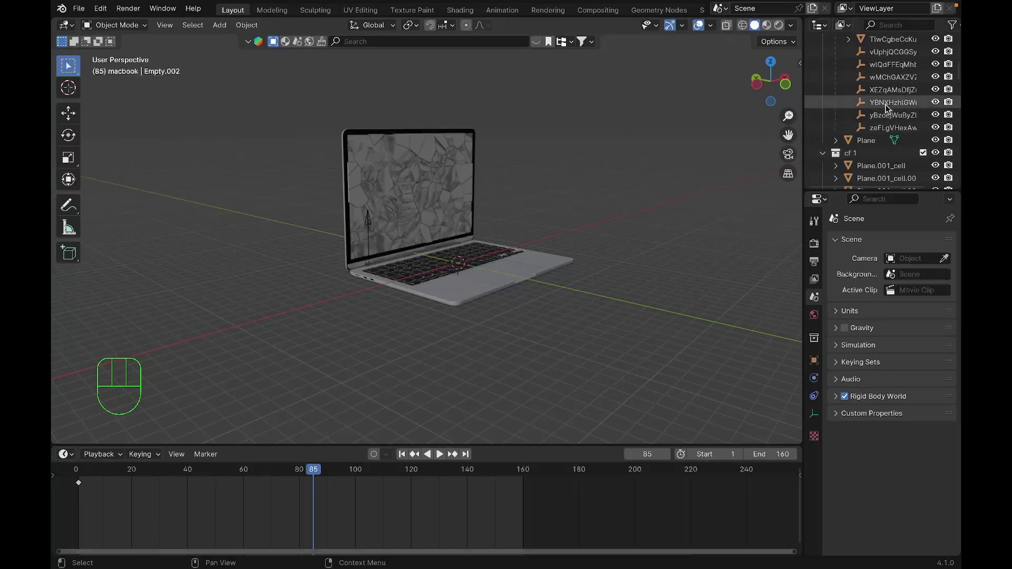
pyautogui.scroll(15, 896, 110)
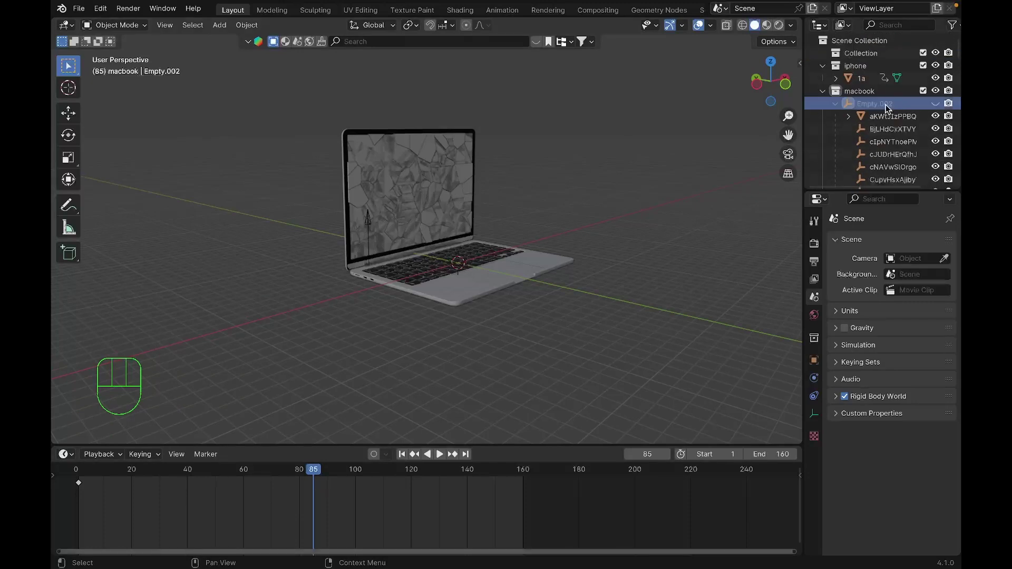
pyautogui.click(948, 52)
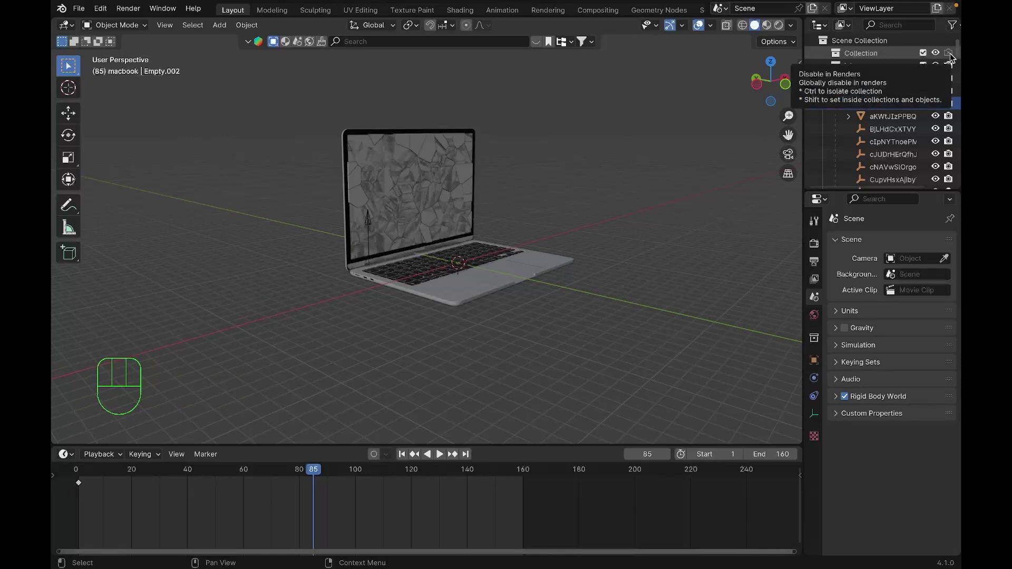
pyautogui.click(949, 53)
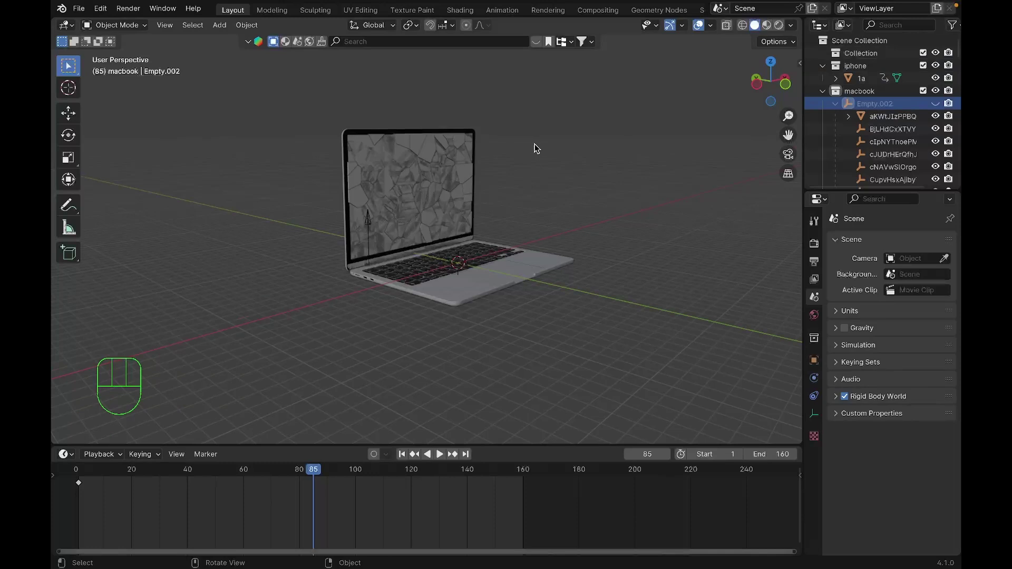
pyautogui.click(391, 174)
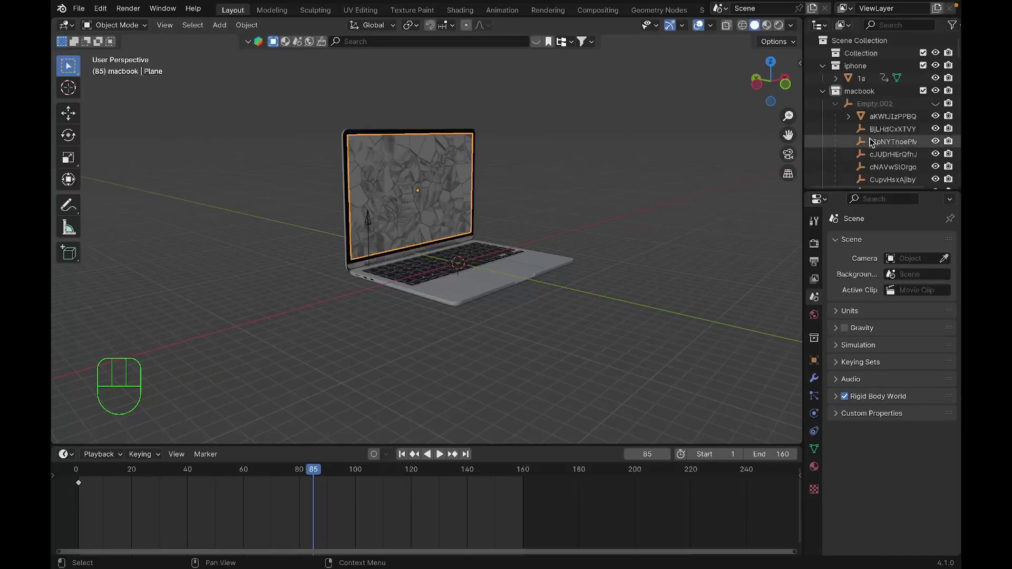
pyautogui.press('.')
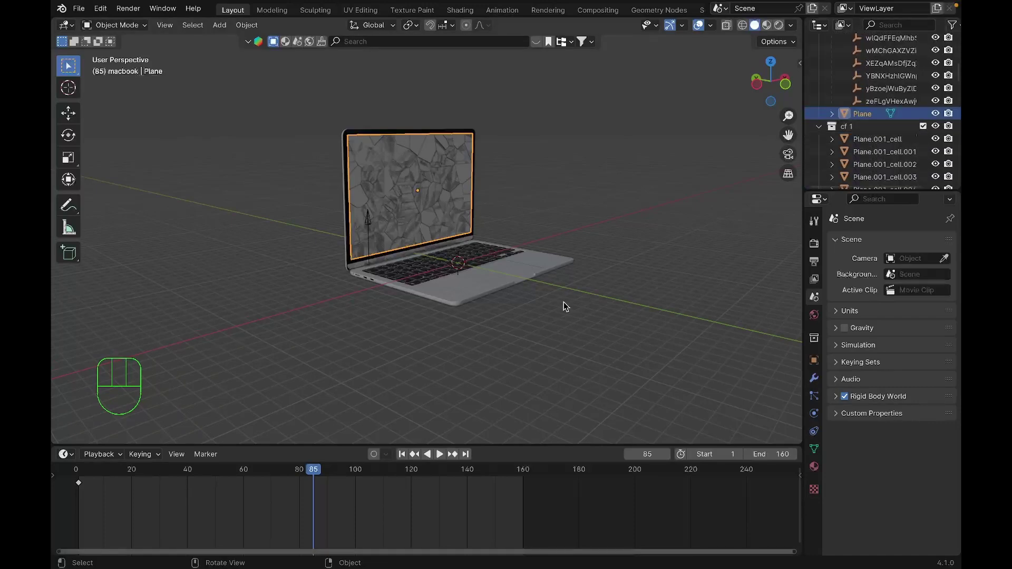
# Step: Step back and forth frame by frame around frame 86 to examine when the shards start breaking out of the screen
pyautogui.press('Left')
pyautogui.press('Left')
pyautogui.press('Left')
pyautogui.press('Right')
pyautogui.press('Right')
pyautogui.press('Right')
pyautogui.press('Right')
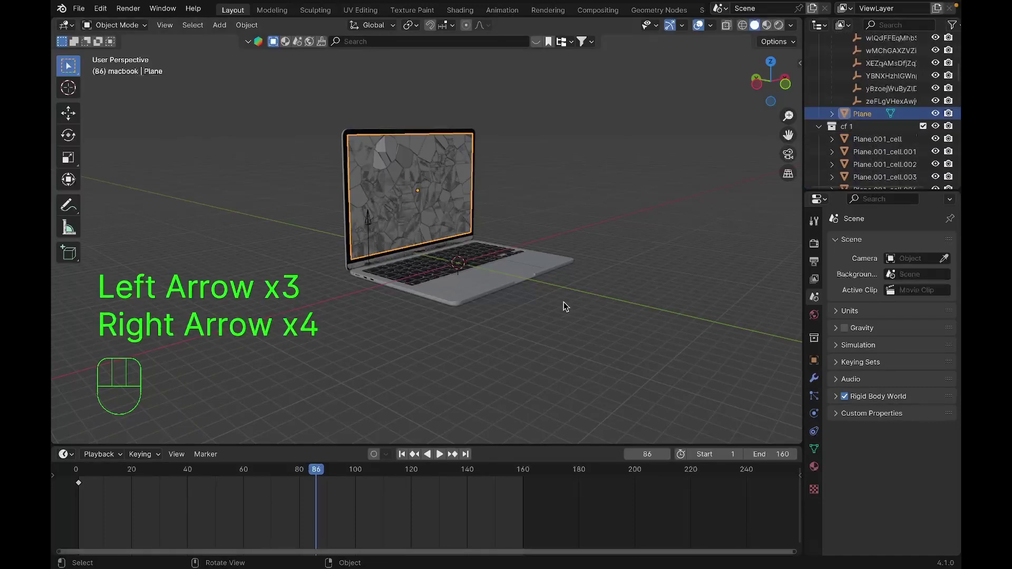
pyautogui.press('Right')
pyautogui.press('Right')
pyautogui.press('Right')
pyautogui.press('Right')
pyautogui.press('Right')
pyautogui.press('Right')
pyautogui.press('Left')
pyautogui.press('Left')
pyautogui.press('Left')
pyautogui.press('Left')
pyautogui.press('Left')
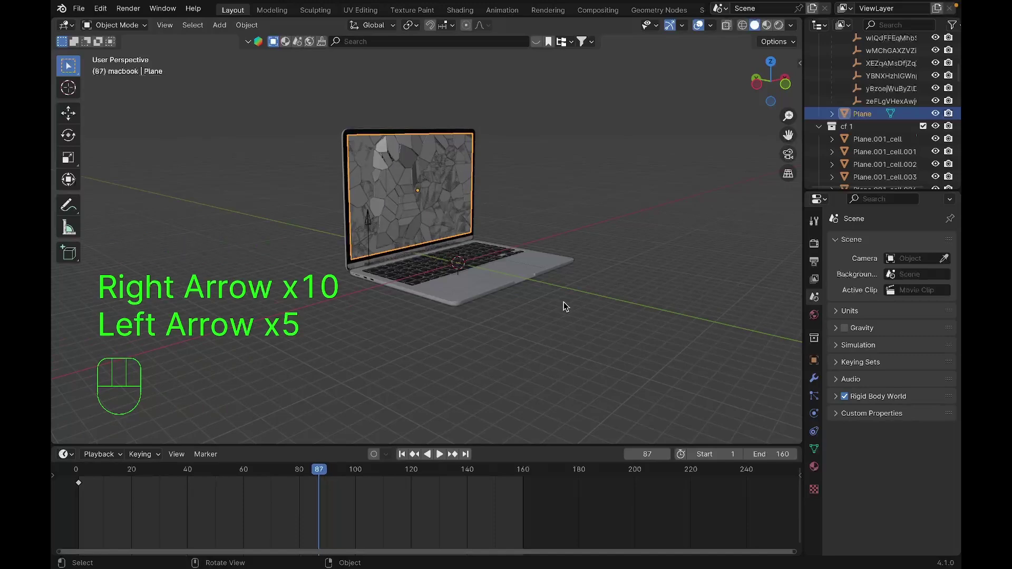
pyautogui.press('Left')
pyautogui.press('Left')
pyautogui.press('Left')
pyautogui.hscroll(-3, 564, 302)
pyautogui.hscroll(-3, 564, 307)
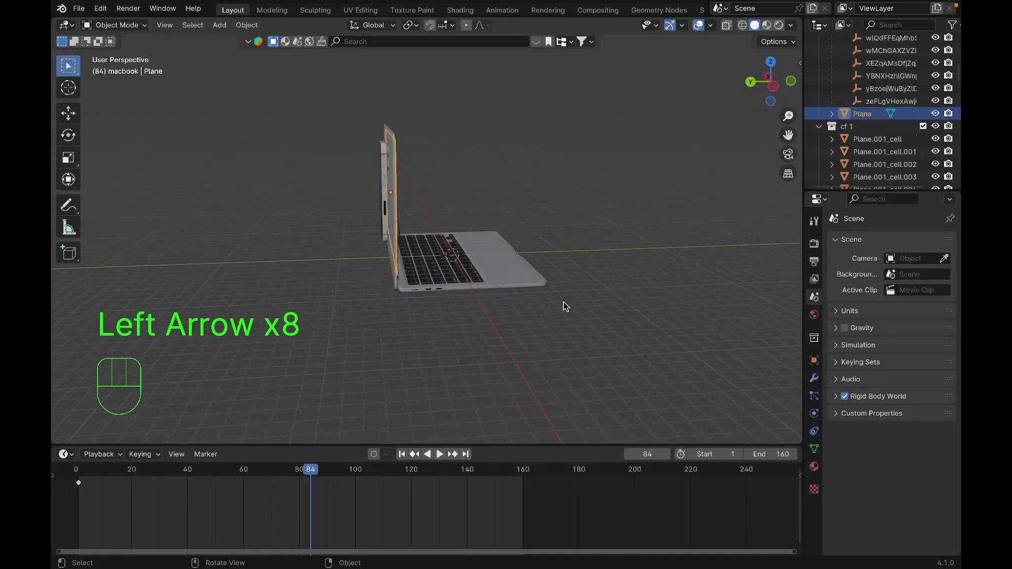
pyautogui.press('Right')
pyautogui.press('Right')
pyautogui.hscroll(3, 564, 307)
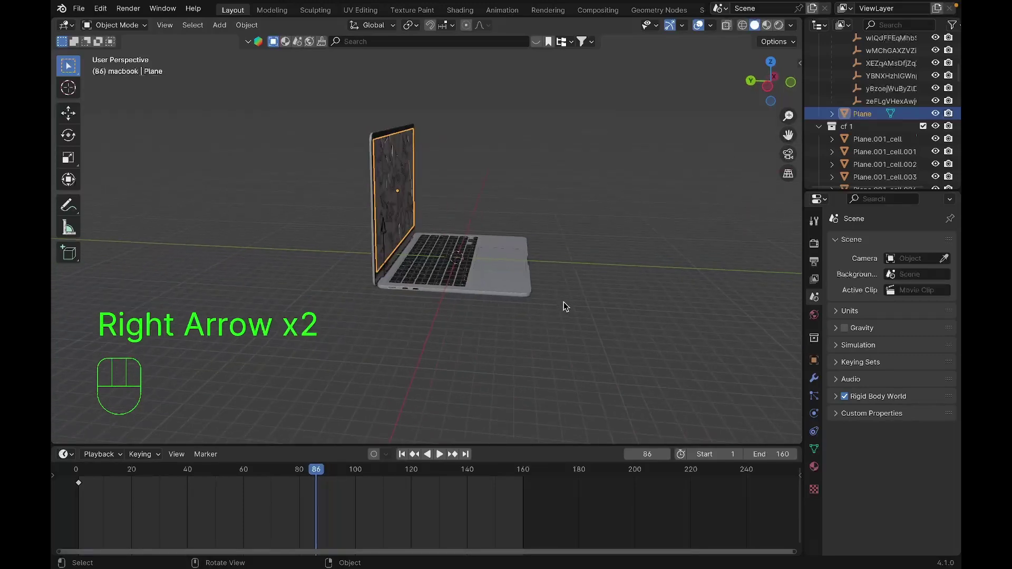
pyautogui.press('Left')
pyautogui.press('Right')
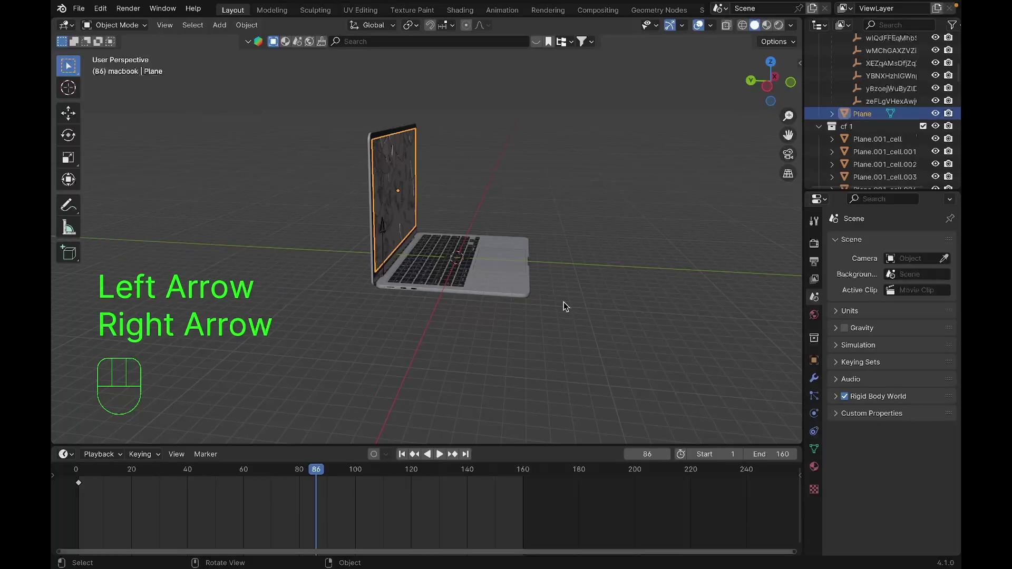
# Step: Mark the shards breaking out of the screen at frame 86 with an annotation and erase it
pyautogui.press('d')
pyautogui.moveTo(396, 143)
pyautogui.mouseDown()
pyautogui.moveTo(405, 195)
pyautogui.moveTo(406, 163)
pyautogui.mouseUp()
pyautogui.moveTo(406, 163); pyautogui.dragTo(373, 92, button='right')
pyautogui.hscroll(3, 411, 163)
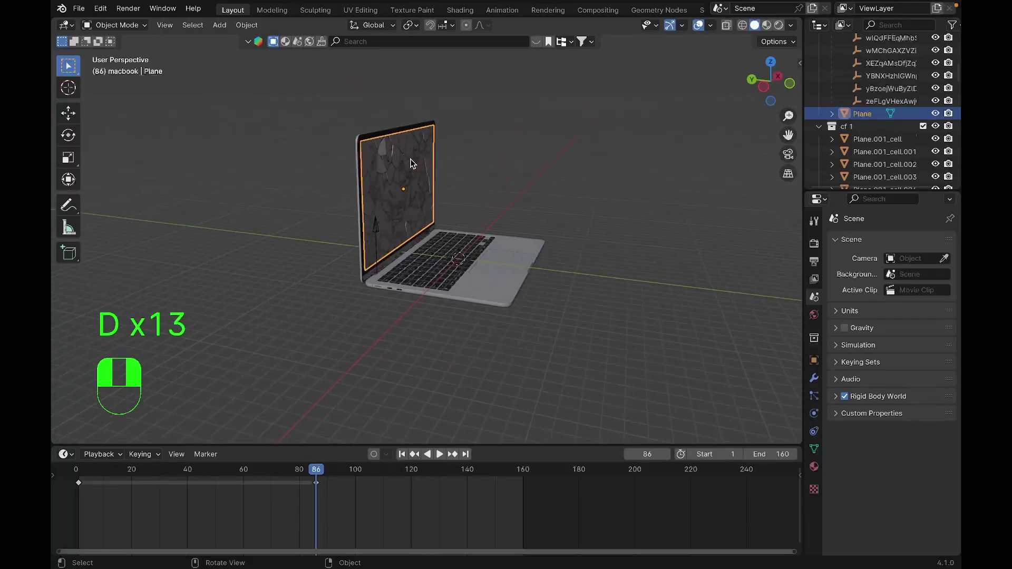
# Step: Go to frame 83 and keyframe the screen plane's render visibility as enabled
pyautogui.press('Left')
pyautogui.press('Left')
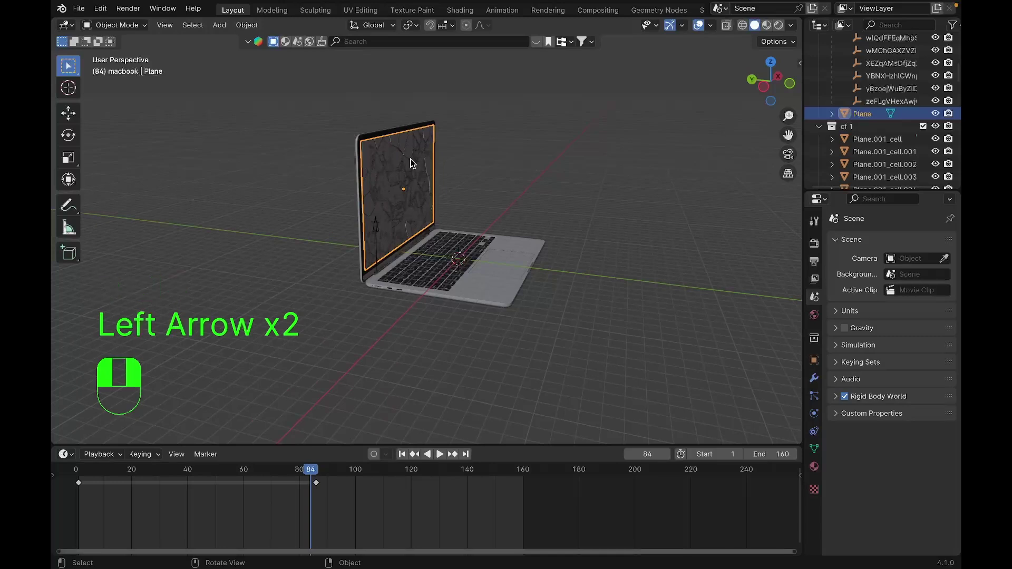
pyautogui.press('Left')
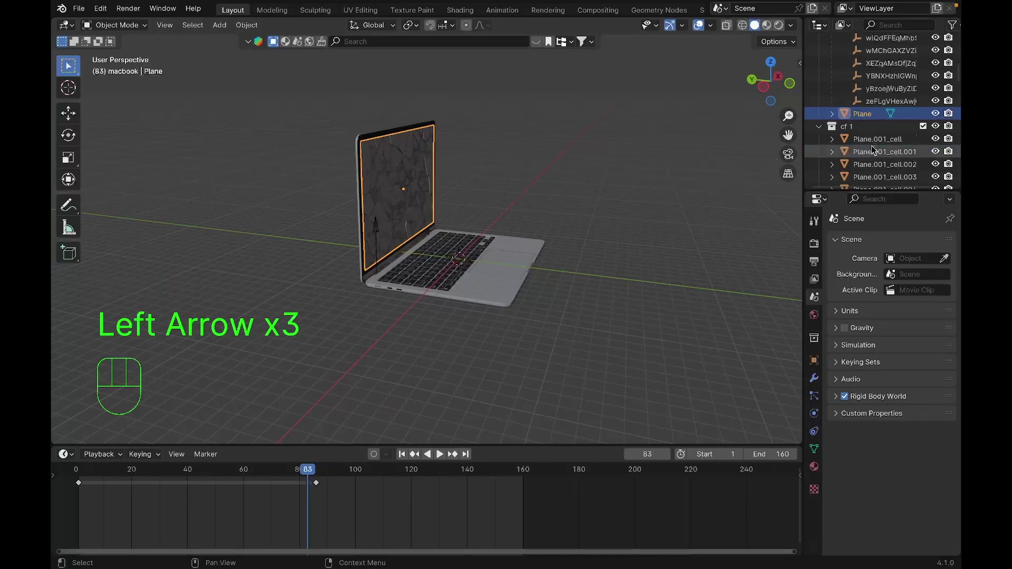
pyautogui.rightClick(948, 113)
pyautogui.rightClick(948, 112)
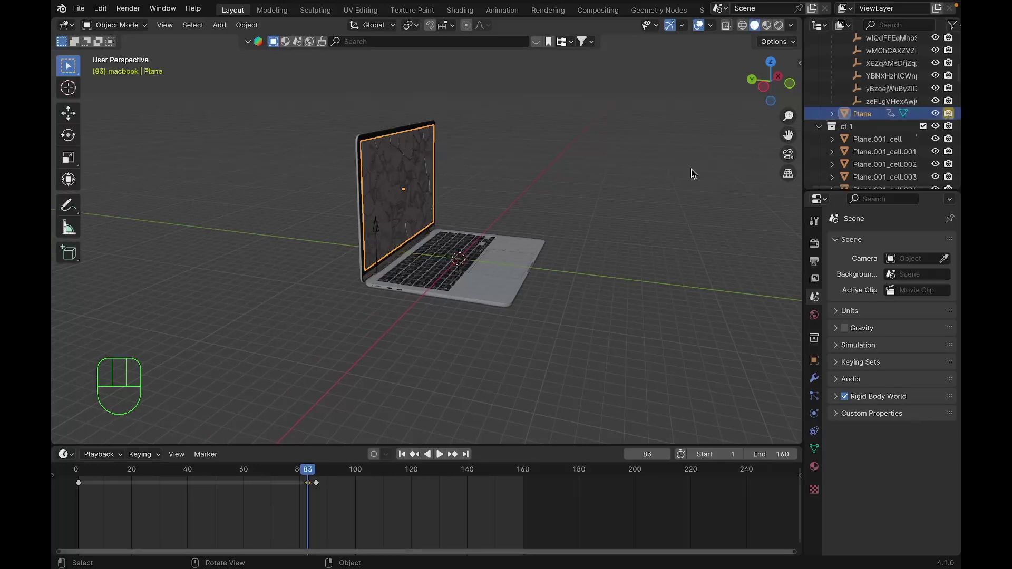
# Step: At frame 84, disable the screen plane in renders and insert a keyframe for that setting
pyautogui.press('Right')
pyautogui.click(950, 114)
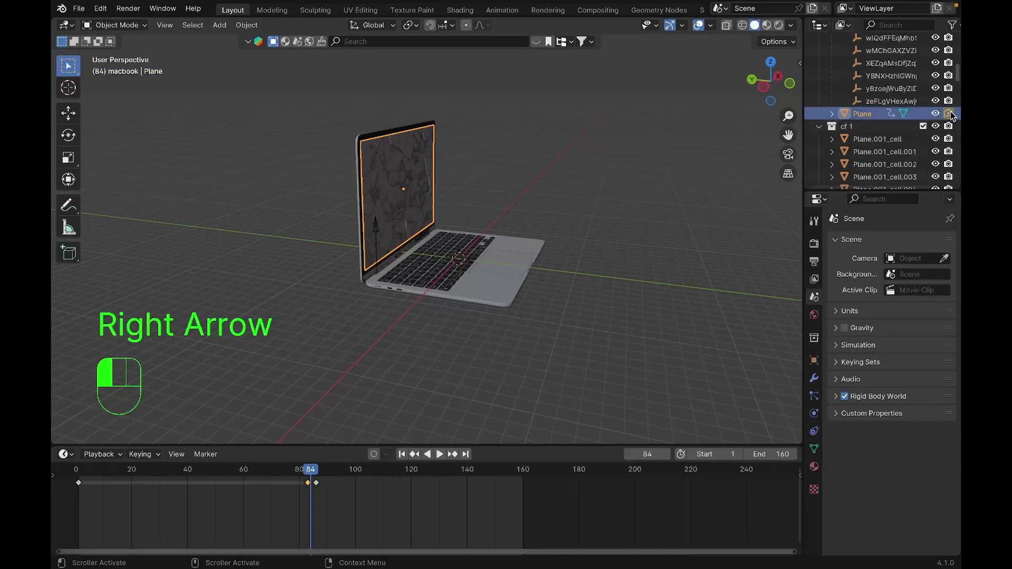
pyautogui.rightClick(950, 114)
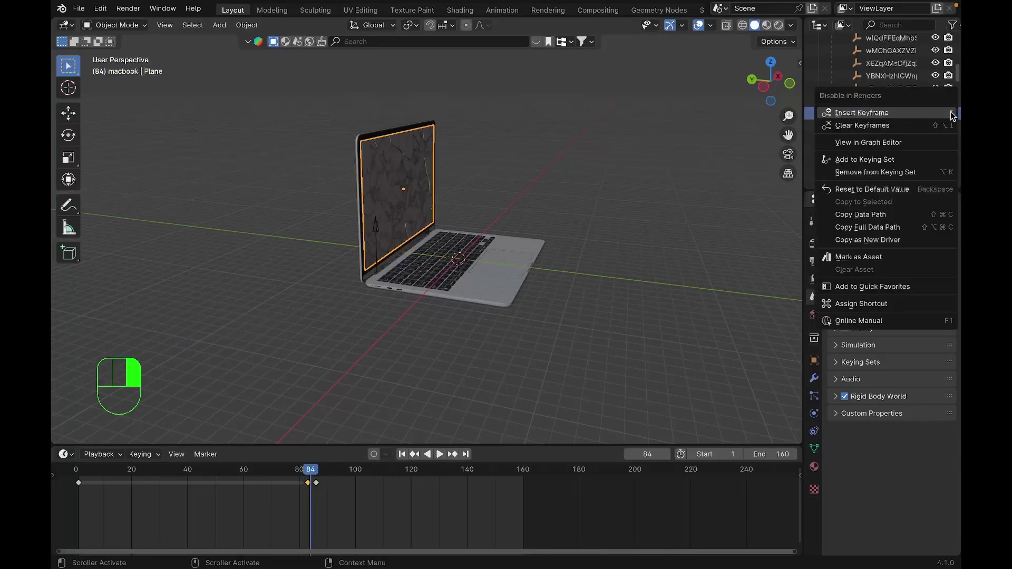
pyautogui.click(951, 116)
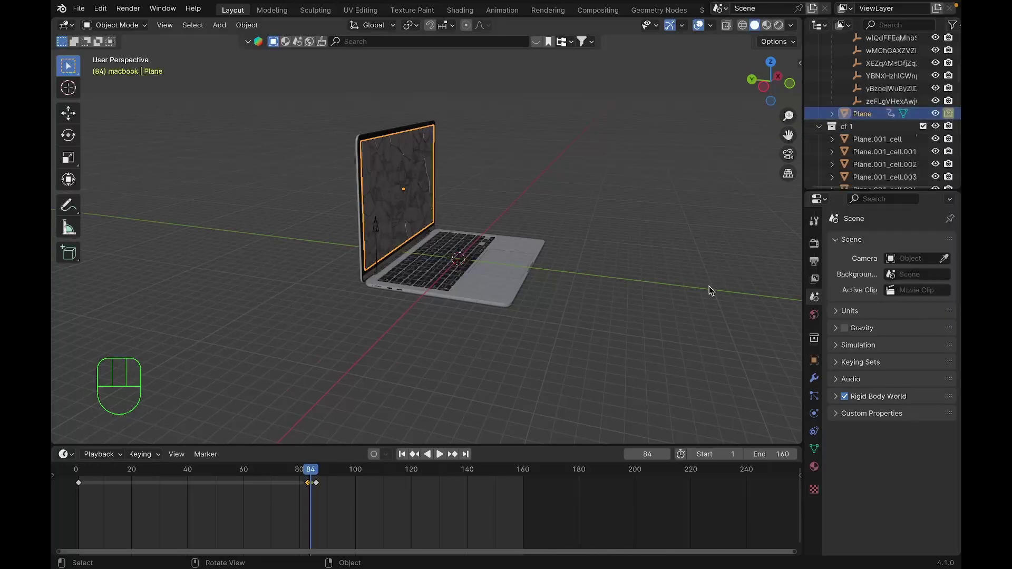
# Step: Check the screen plane's render visibility at earlier frames and at its keyframes on frames 83 and 84
pyautogui.click(293, 480)
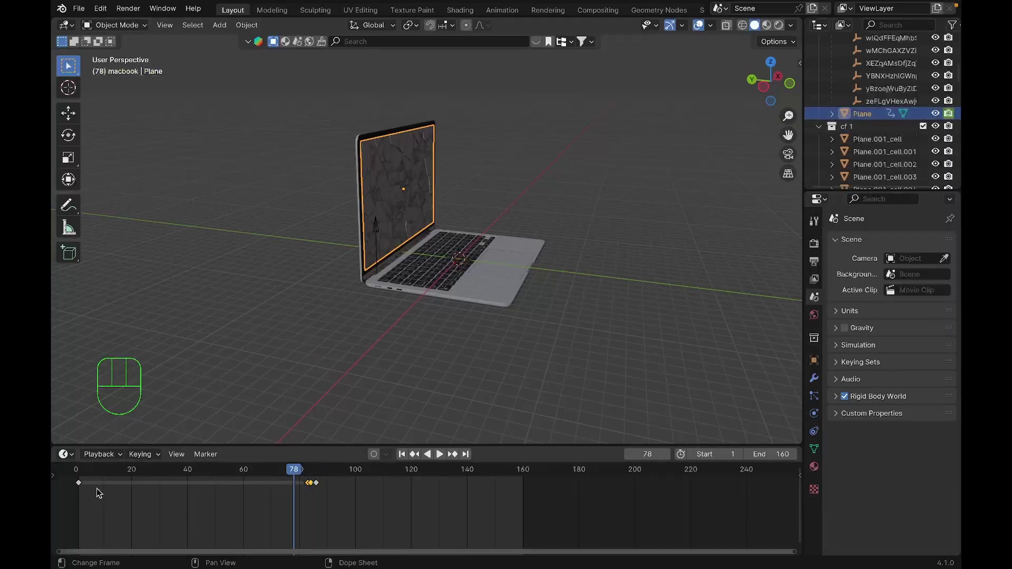
pyautogui.click(76, 476)
pyautogui.click(308, 477)
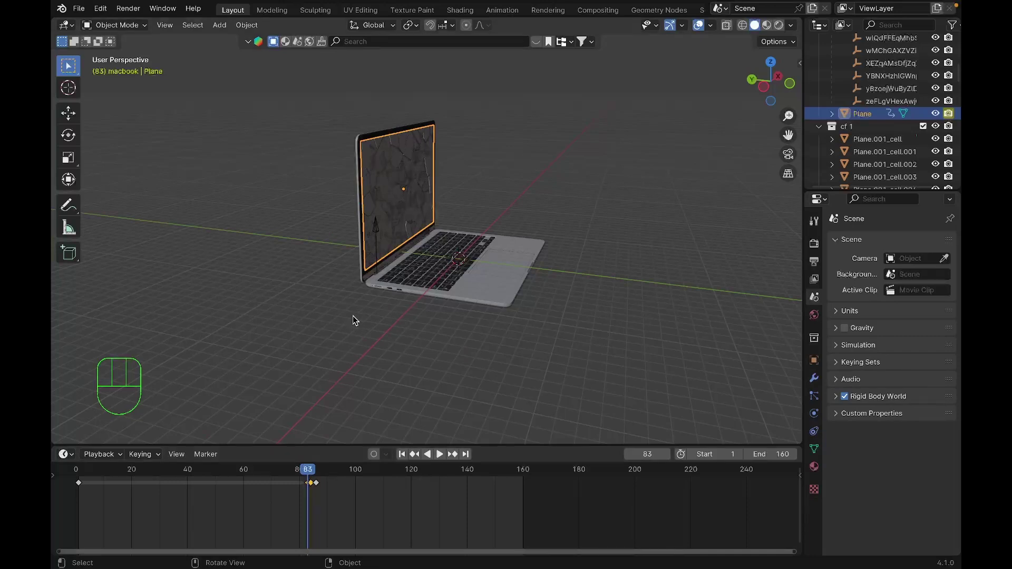
pyautogui.press('Right')
pyautogui.moveTo(510, 202); pyautogui.dragTo(523, 190, button='middle')
# Step: Select the first shard, Plane.001_cell, in the cf 1 collection and look through the collection's other shards
pyautogui.click(843, 129)
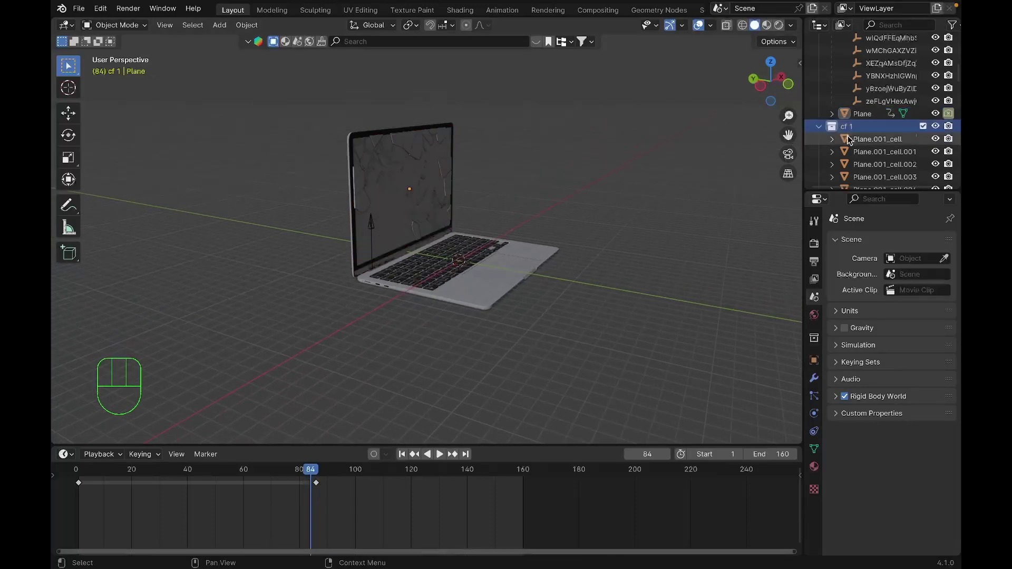
pyautogui.click(848, 138)
pyautogui.scroll(-20, 847, 136)
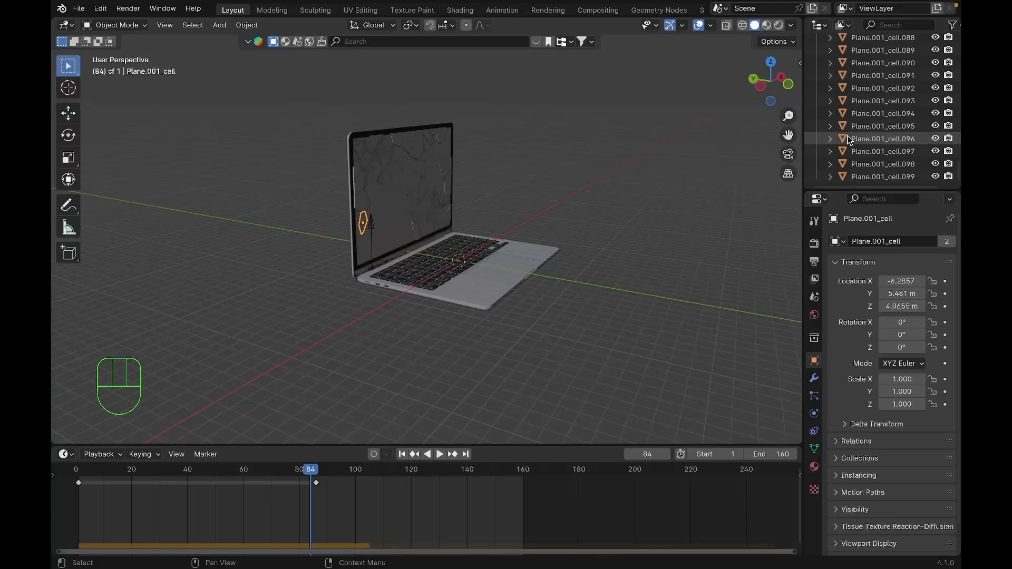
pyautogui.scroll(20, 883, 109)
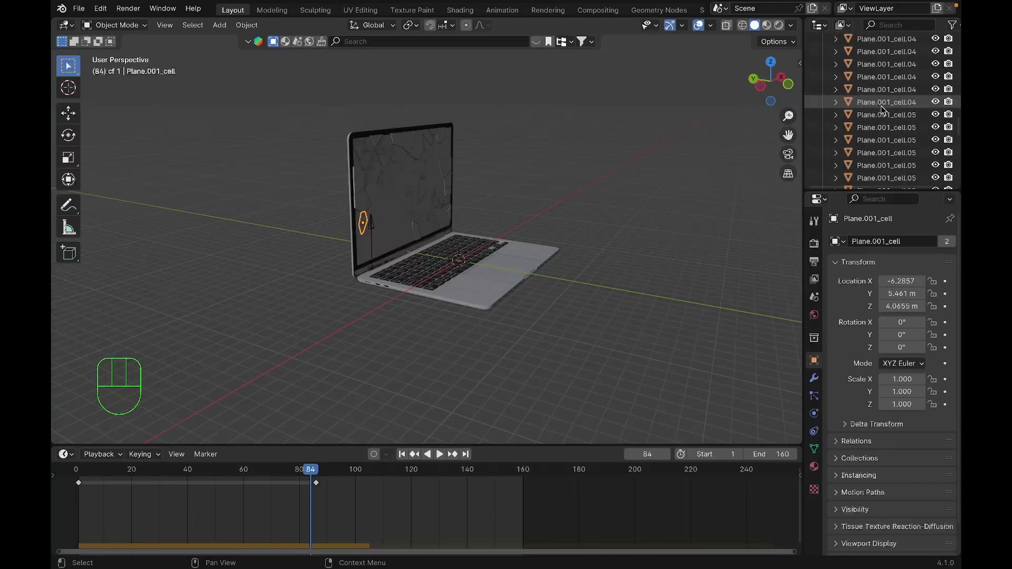
pyautogui.scroll(15, 881, 108)
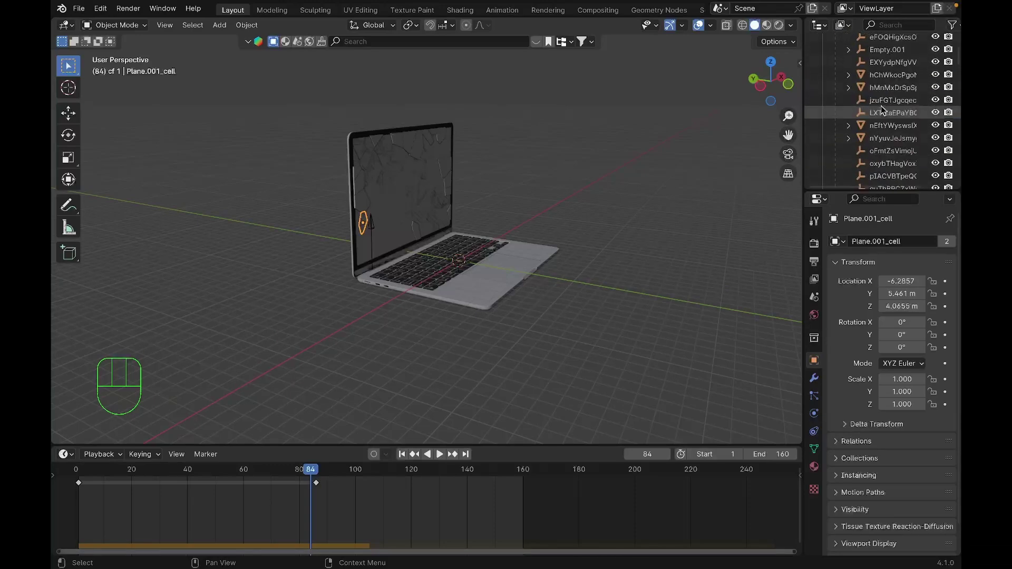
pyautogui.scroll(-5, 881, 107)
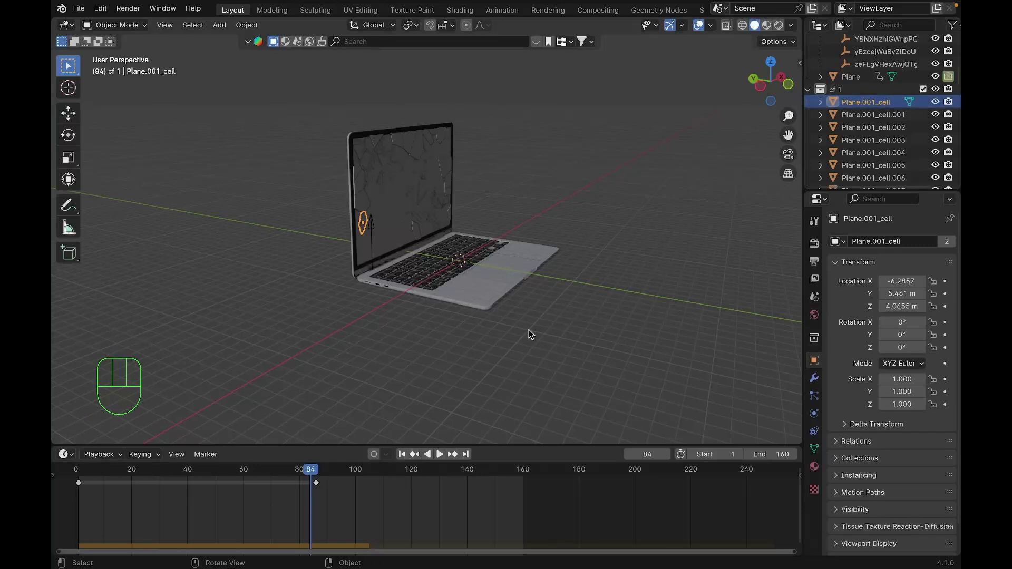
# Step: At frame 84, disable Plane.001_cell in renders and insert a keyframe for that setting
pyautogui.press('Right')
pyautogui.press('Right')
pyautogui.press('Left')
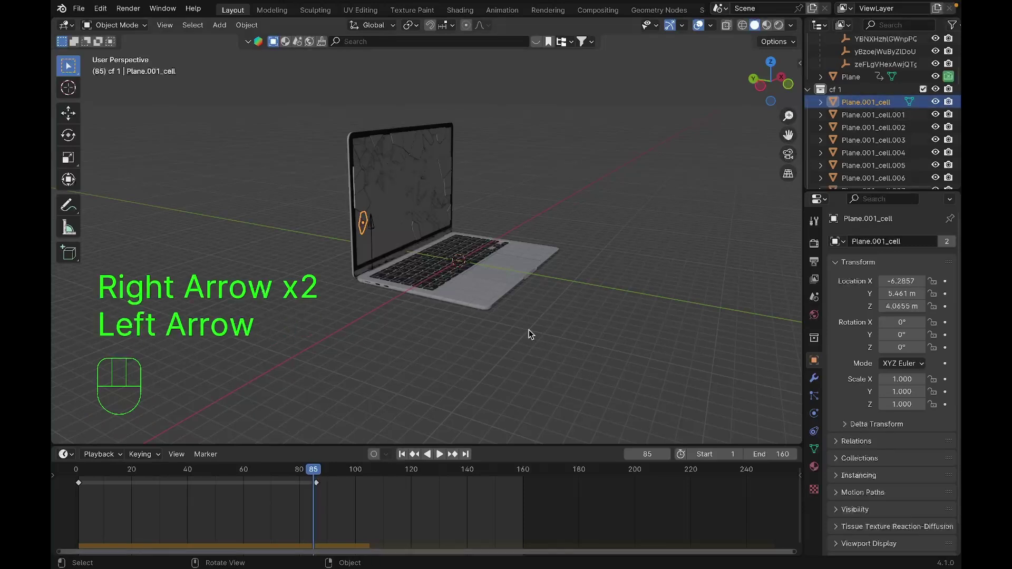
pyautogui.press('Left')
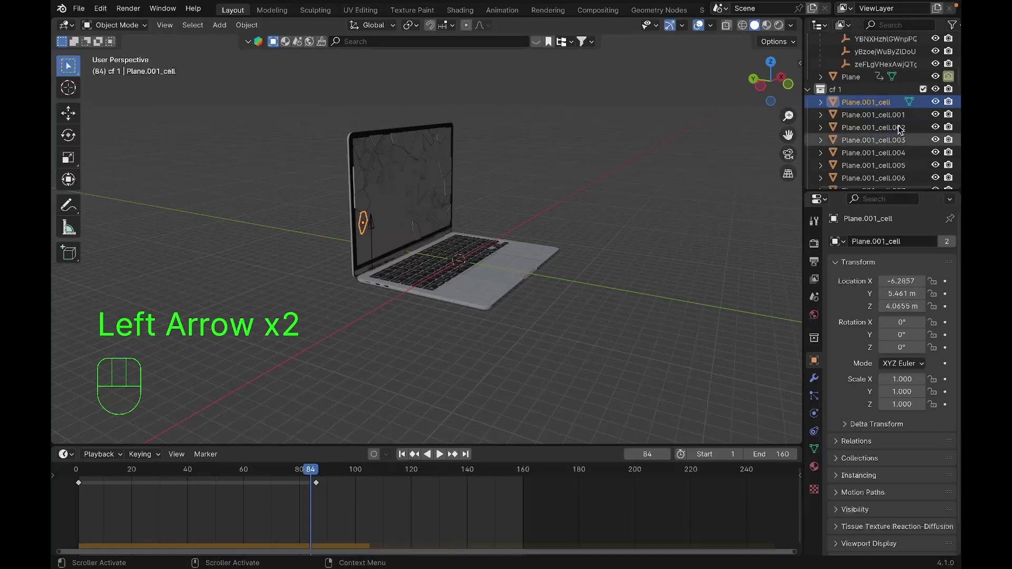
pyautogui.click(946, 102)
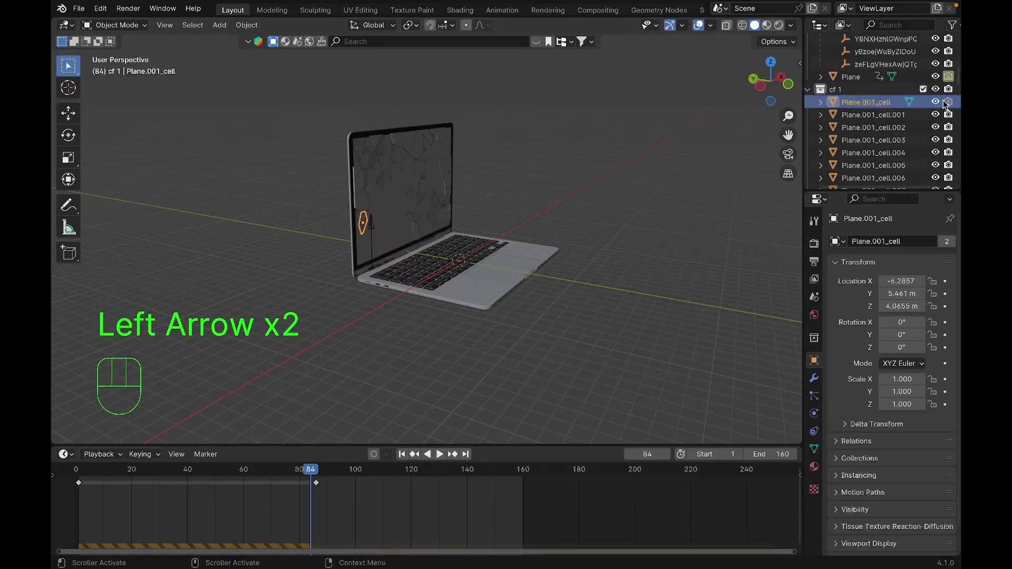
pyautogui.rightClick(946, 103)
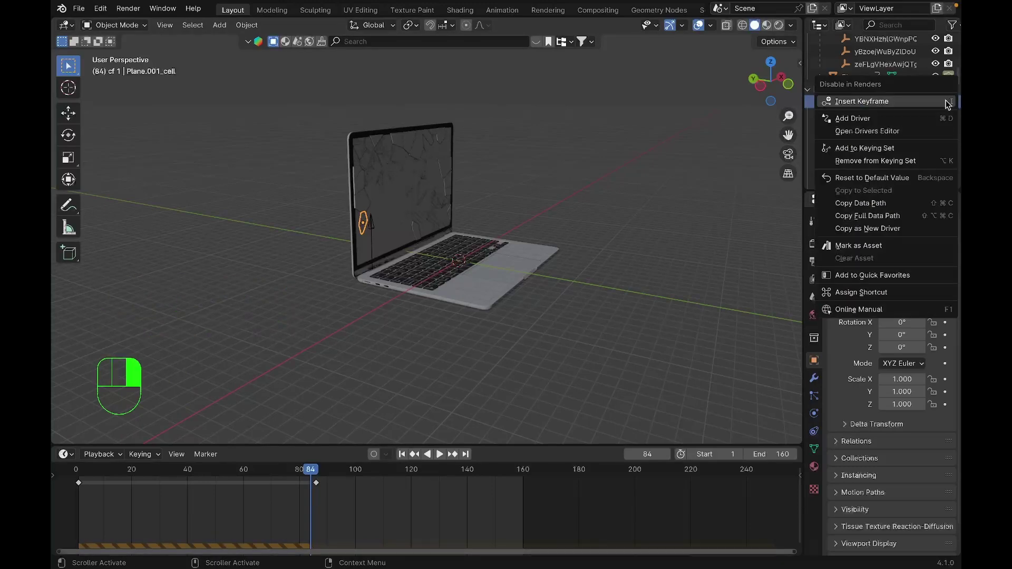
pyautogui.click(947, 101)
pyautogui.press('Right')
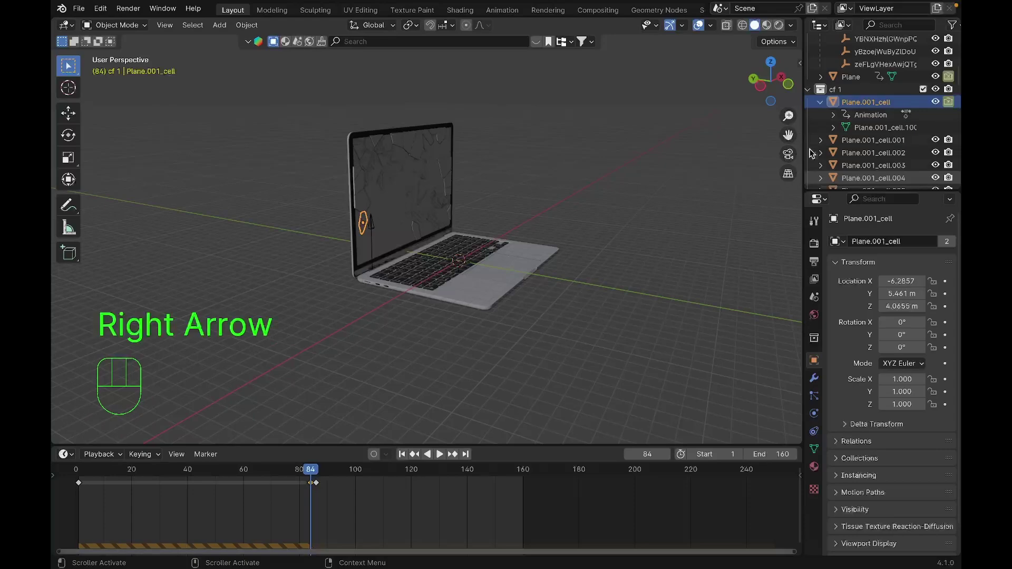
pyautogui.click(949, 101)
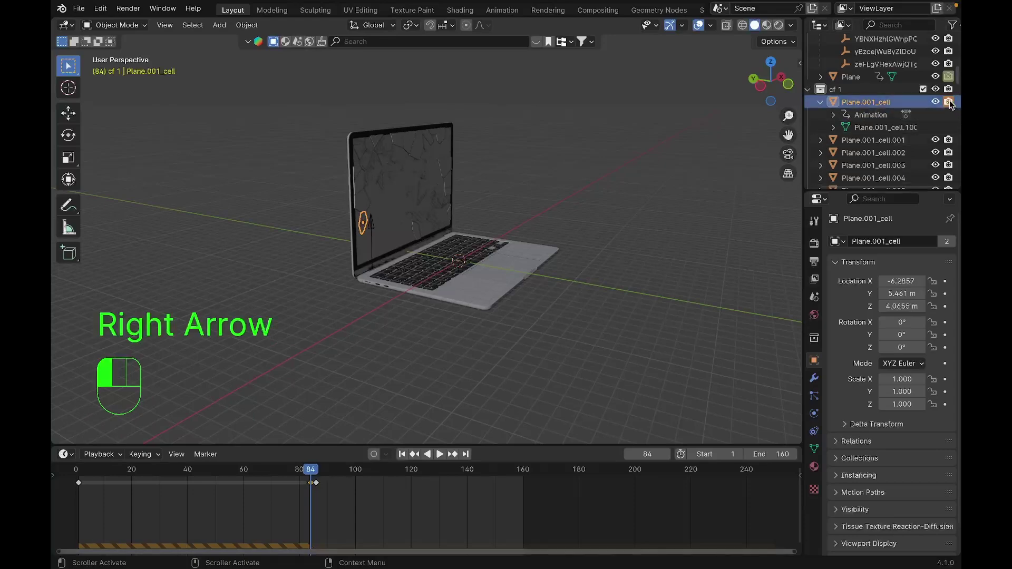
pyautogui.rightClick(949, 103)
pyautogui.moveTo(950, 103); pyautogui.dragTo(934, 110, button='right')
pyautogui.click(948, 102)
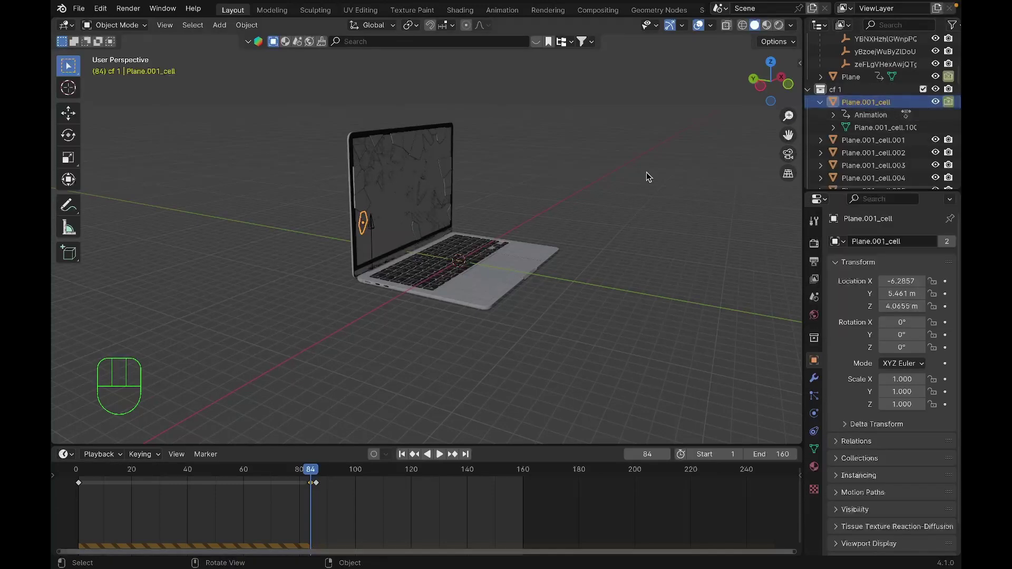
# Step: Go to frame 85, enable Plane.001_cell in renders and keyframe that setting
pyautogui.press('Right')
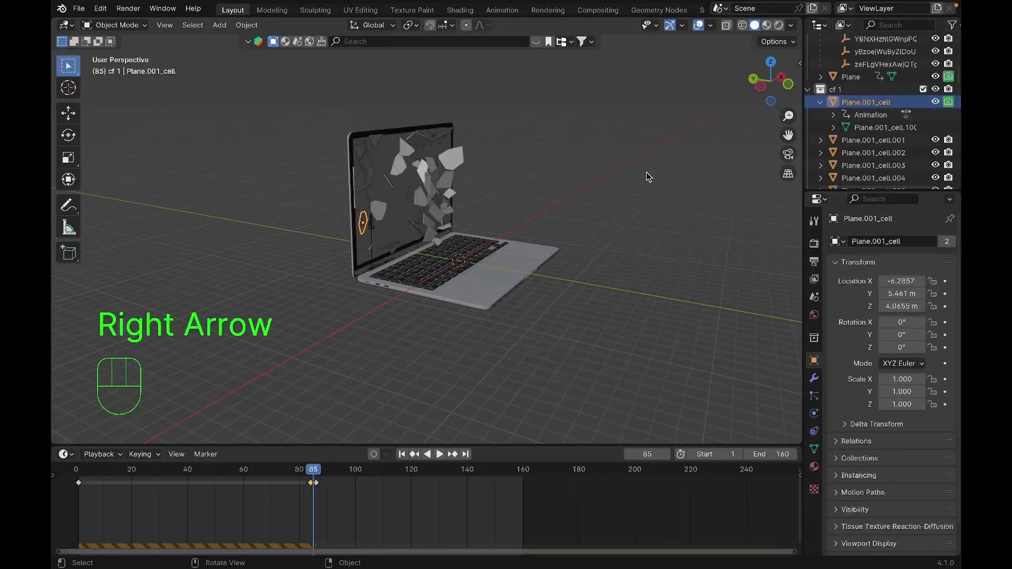
pyautogui.click(948, 102)
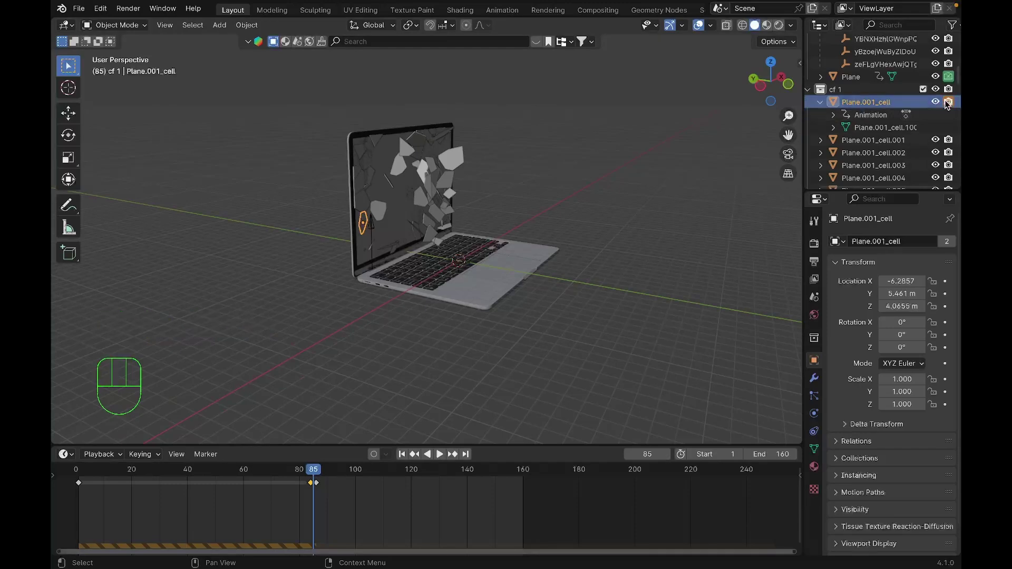
pyautogui.moveTo(947, 104); pyautogui.dragTo(940, 108, button='right')
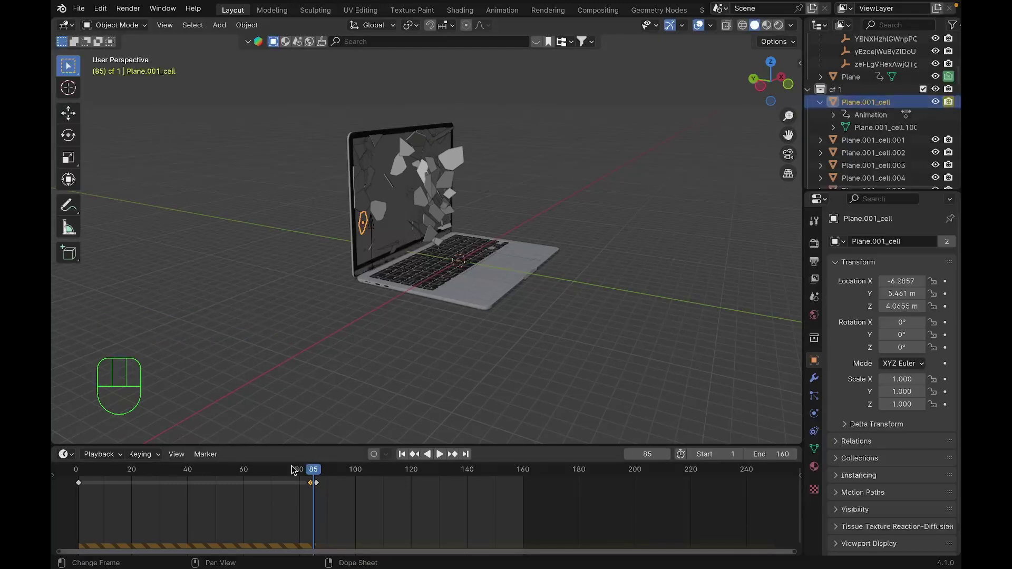
# Step: Play and scrub the timeline around the impact, back to frame 82, to check the shard's render visibility
pyautogui.click(262, 477)
pyautogui.press('space')
pyautogui.click(316, 471)
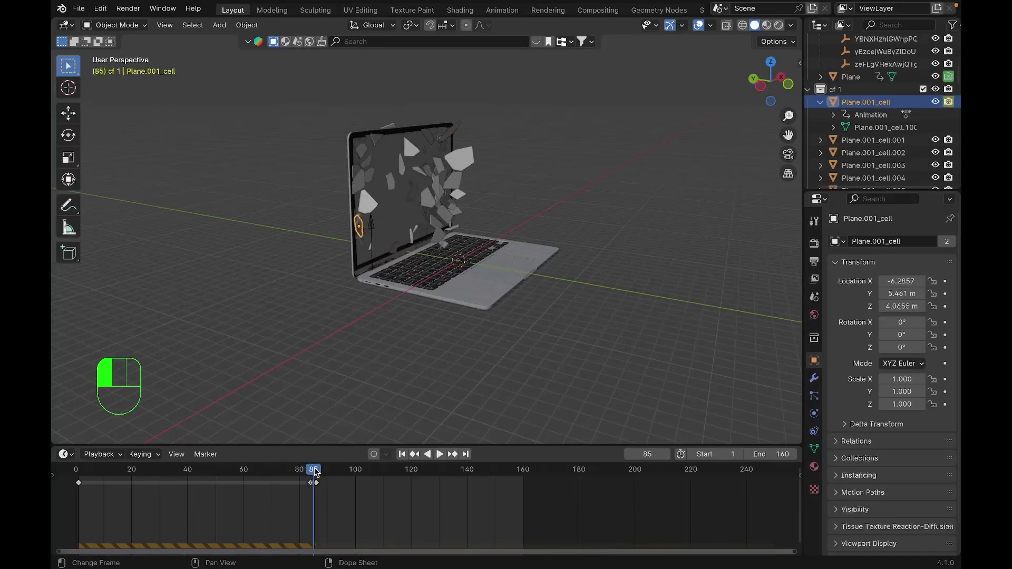
pyautogui.moveTo(315, 470)
pyautogui.mouseDown()
pyautogui.moveTo(472, 472)
pyautogui.moveTo(307, 478)
pyautogui.mouseUp()
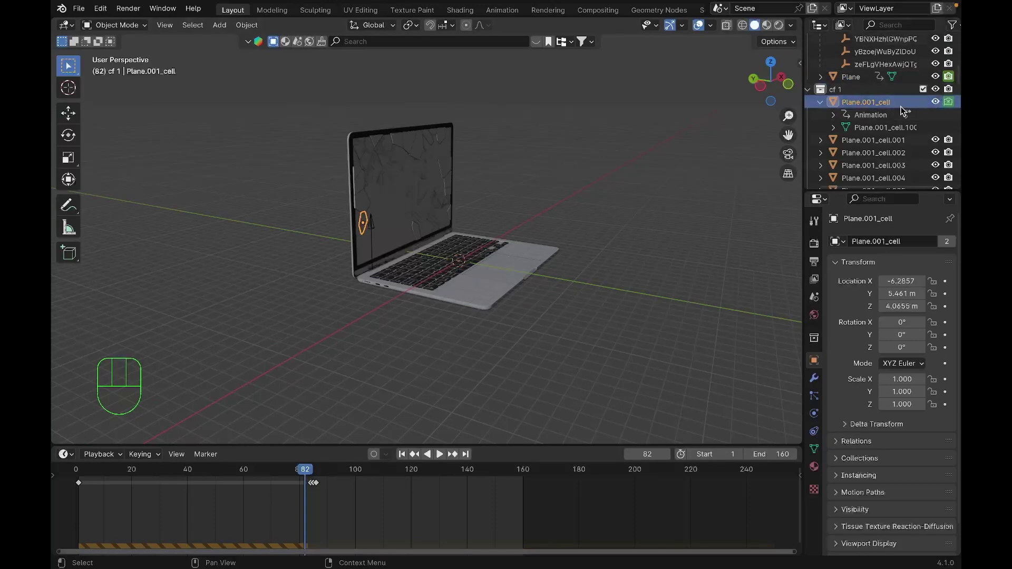
# Step: Select all the fractured screen shards in the cf 1 collection, keeping Plane.001_cell as the active object
pyautogui.click(820, 101)
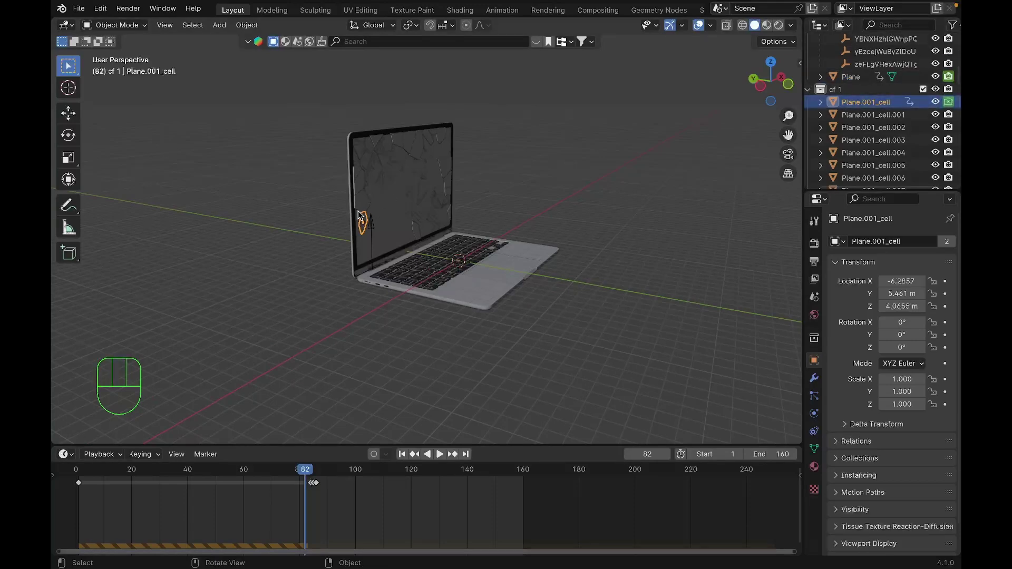
pyautogui.scroll(-20, 849, 121)
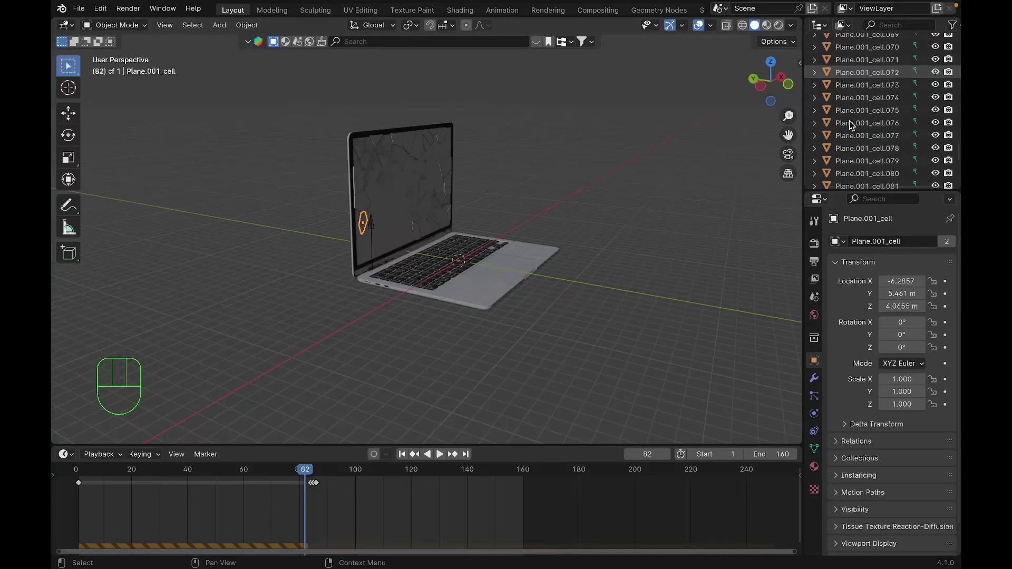
pyautogui.scroll(5, 848, 122)
pyautogui.scroll(-5, 849, 121)
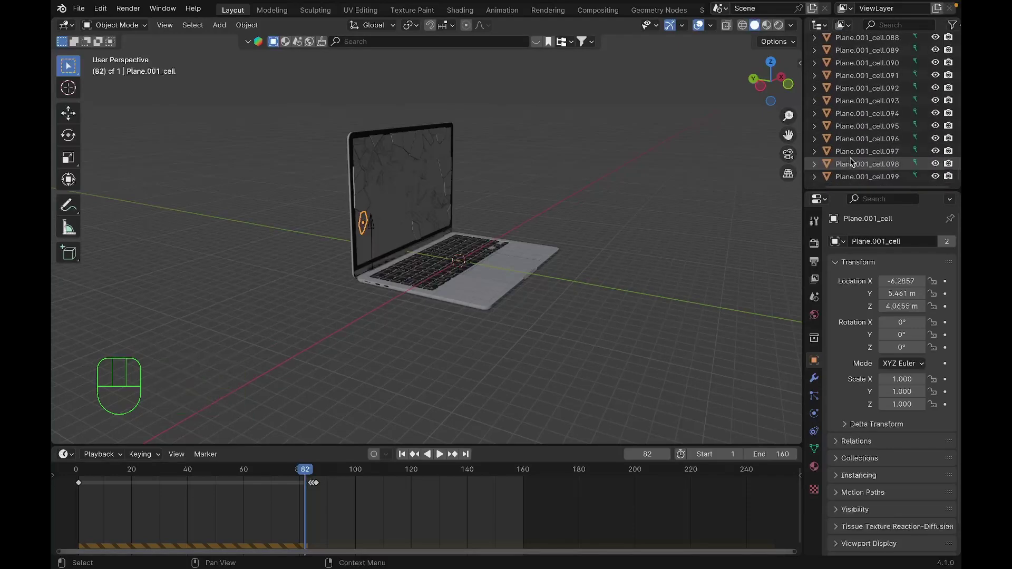
pyautogui.keyDown('shift'); pyautogui.click(850, 168); pyautogui.keyUp('shift')
pyautogui.scroll(18, 850, 137)
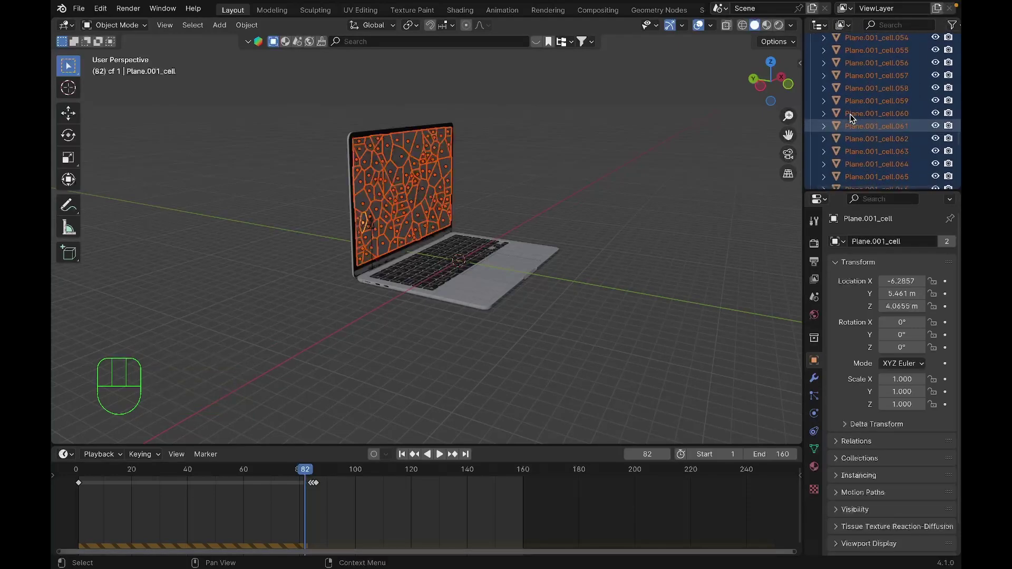
pyautogui.scroll(9, 849, 117)
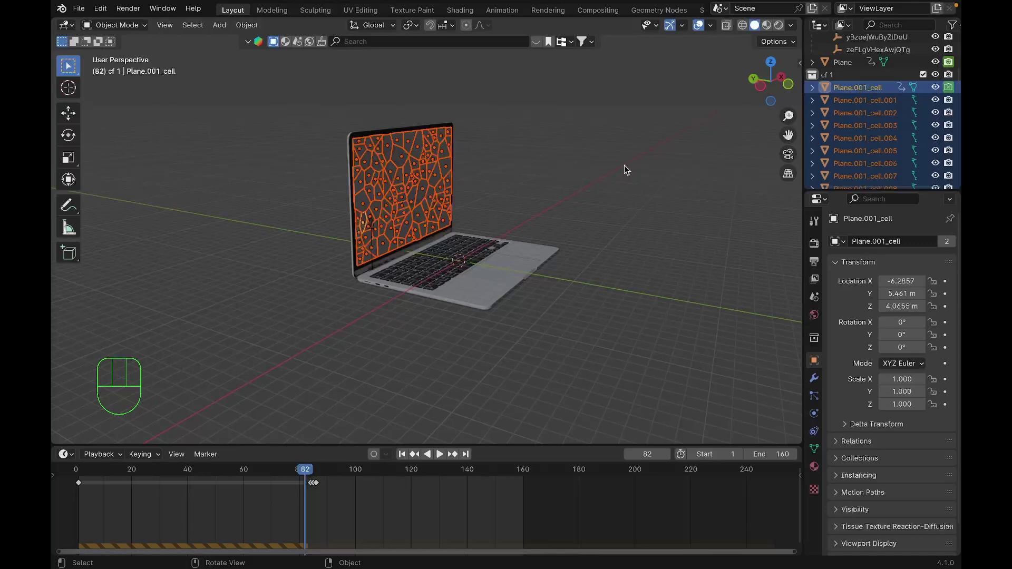
# Step: Link the animation data of Plane.001_cell to all selected shards and clear the selection
pyautogui.press('super+l')
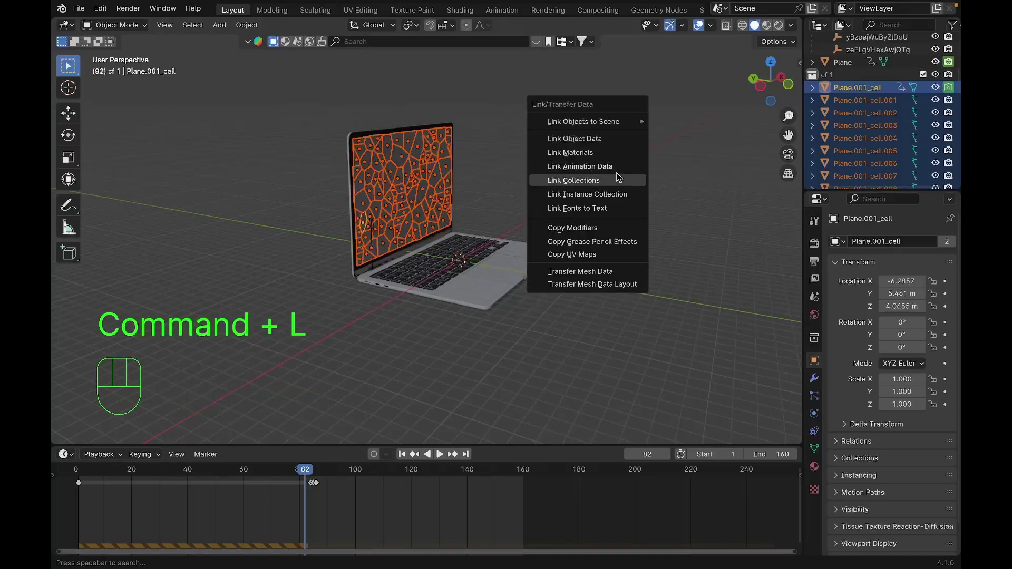
pyautogui.click(611, 168)
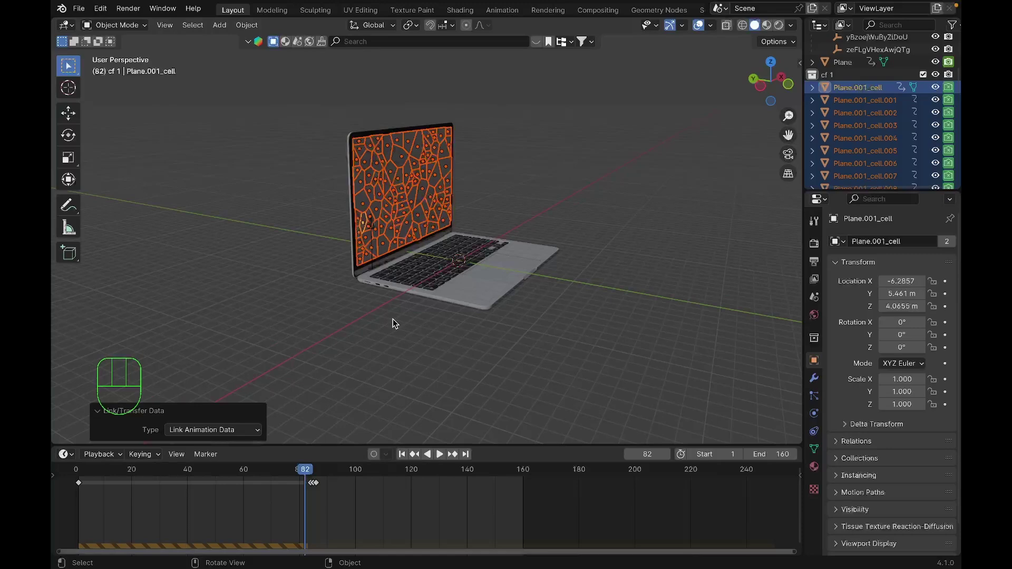
pyautogui.click(211, 324)
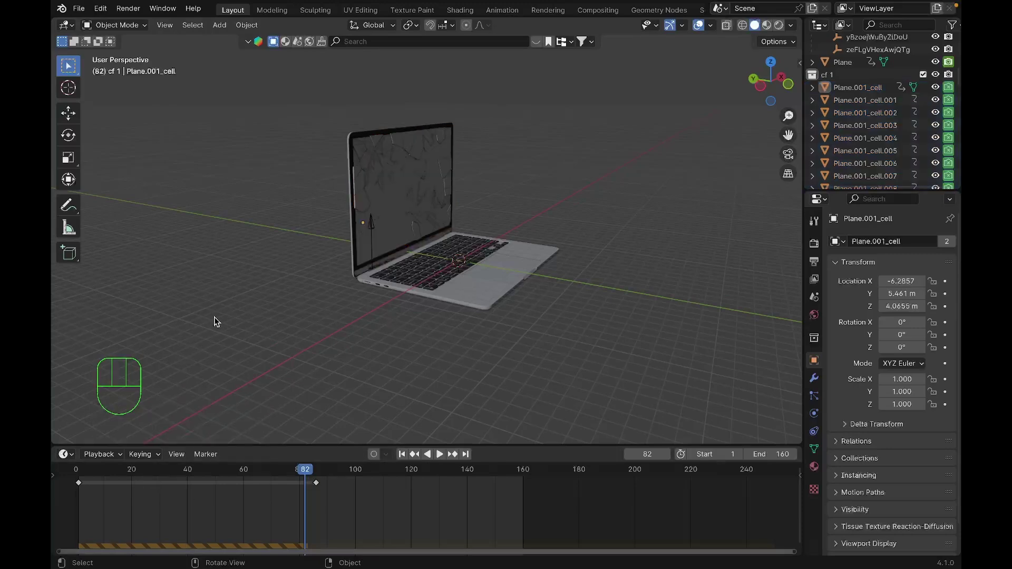
pyautogui.moveTo(214, 320); pyautogui.dragTo(215, 321, button='middle')
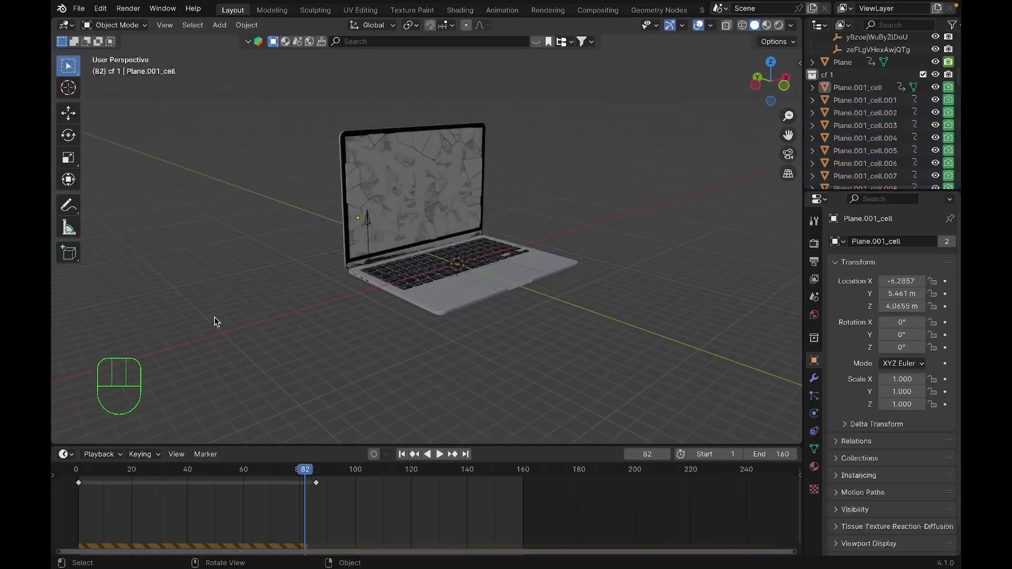